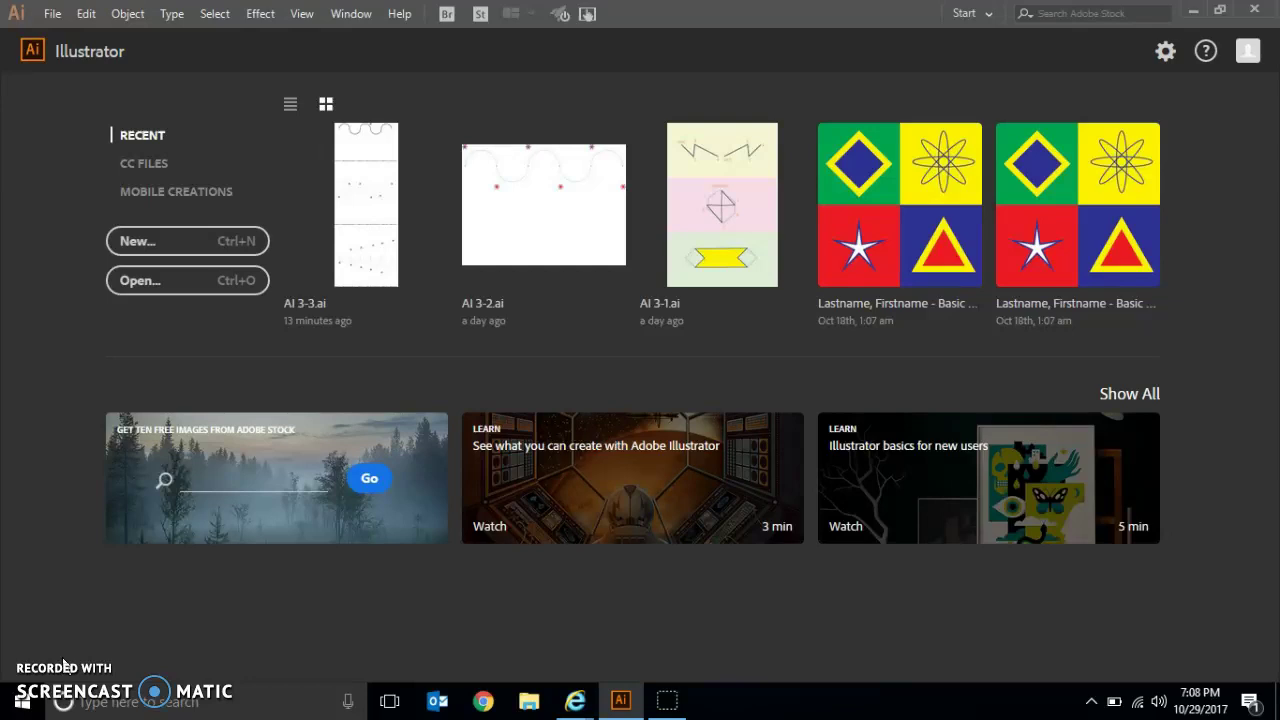
# - Open the file AI 3-2.ai from the Chapter 3 folder
pyautogui.click(62, 18)
pyautogui.click(80, 80)
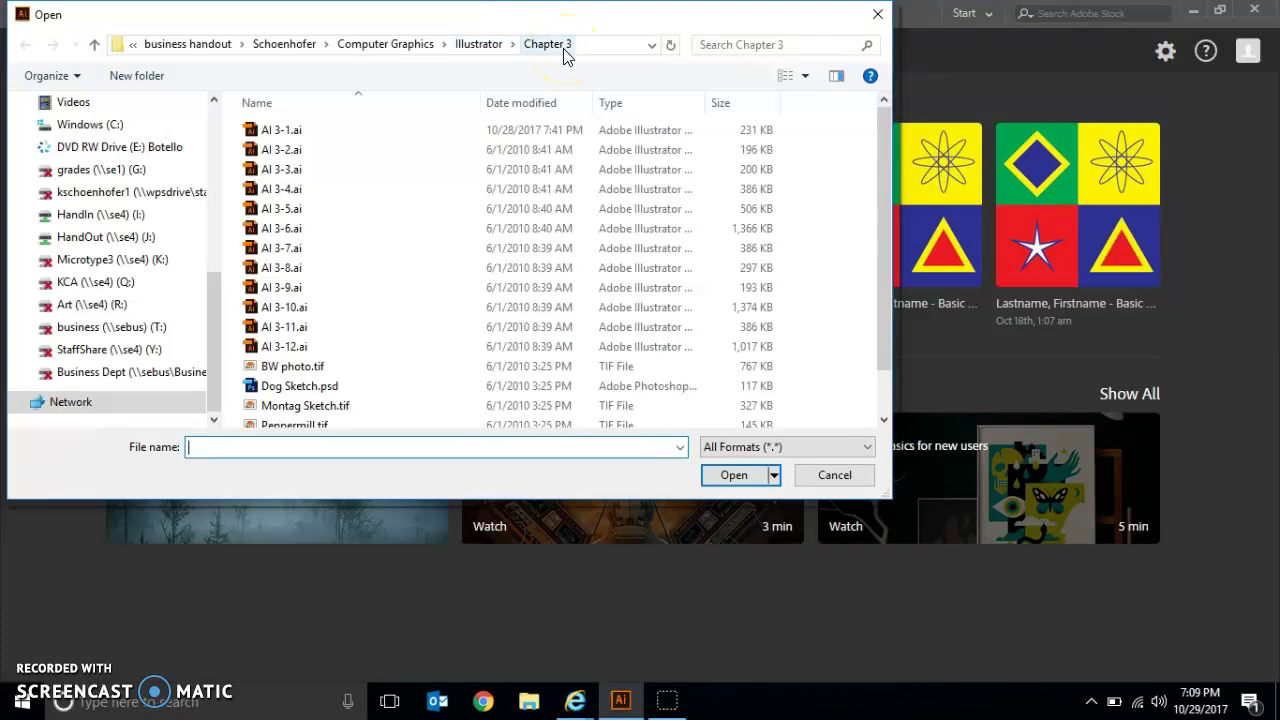
pyautogui.click(335, 155)
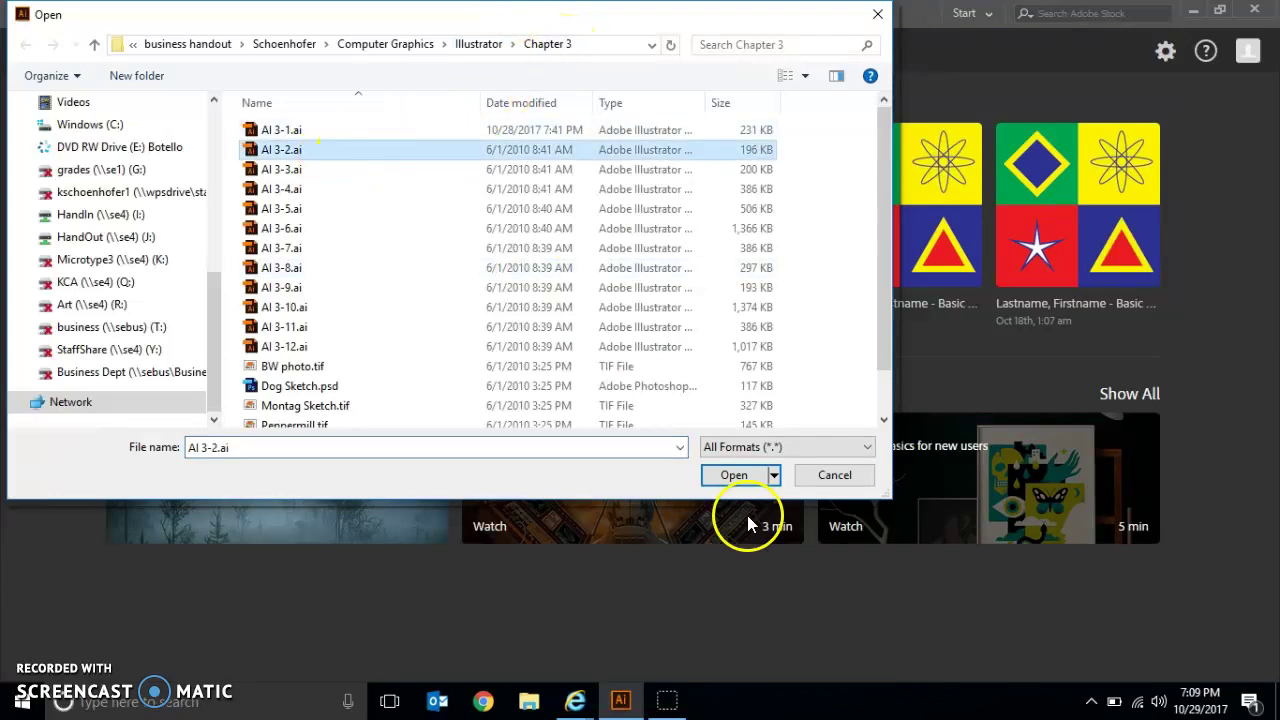
pyautogui.click(732, 480)
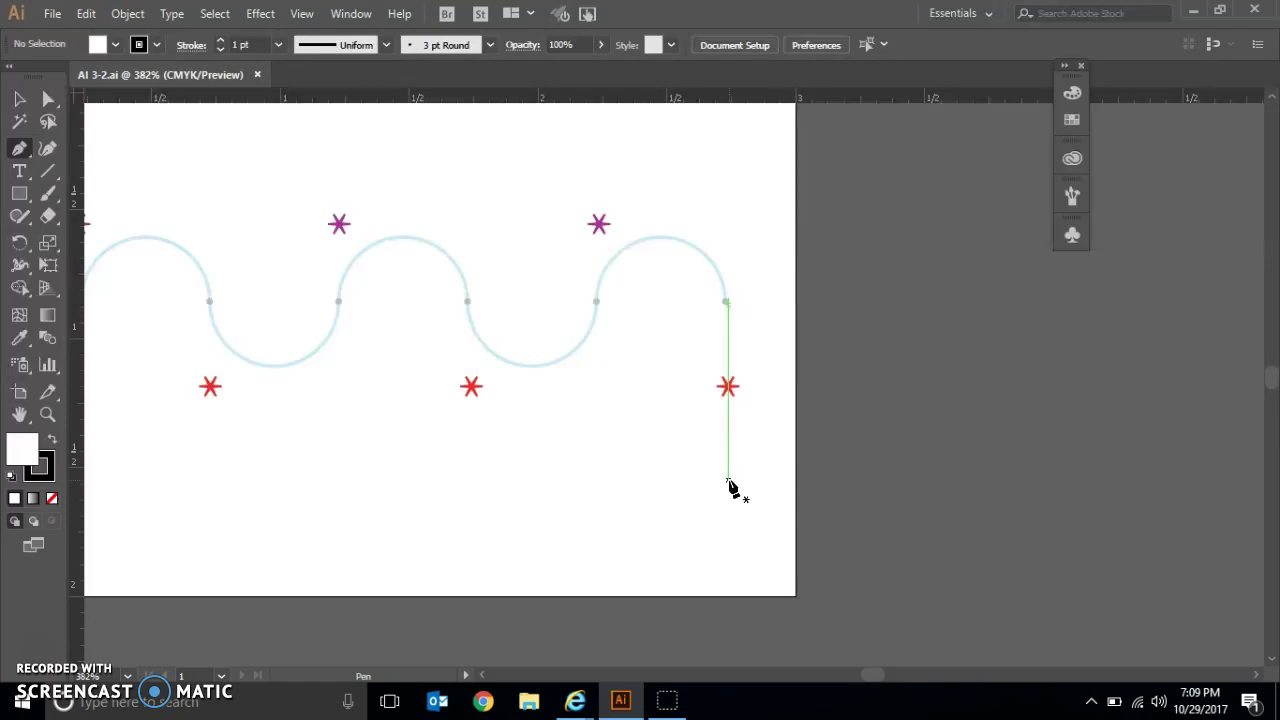
# - Save a copy of the document as "Lastname, Firstname - Curved Lines" in Adobe Illustrator format with the default Illustrator options
pyautogui.click(50, 13)
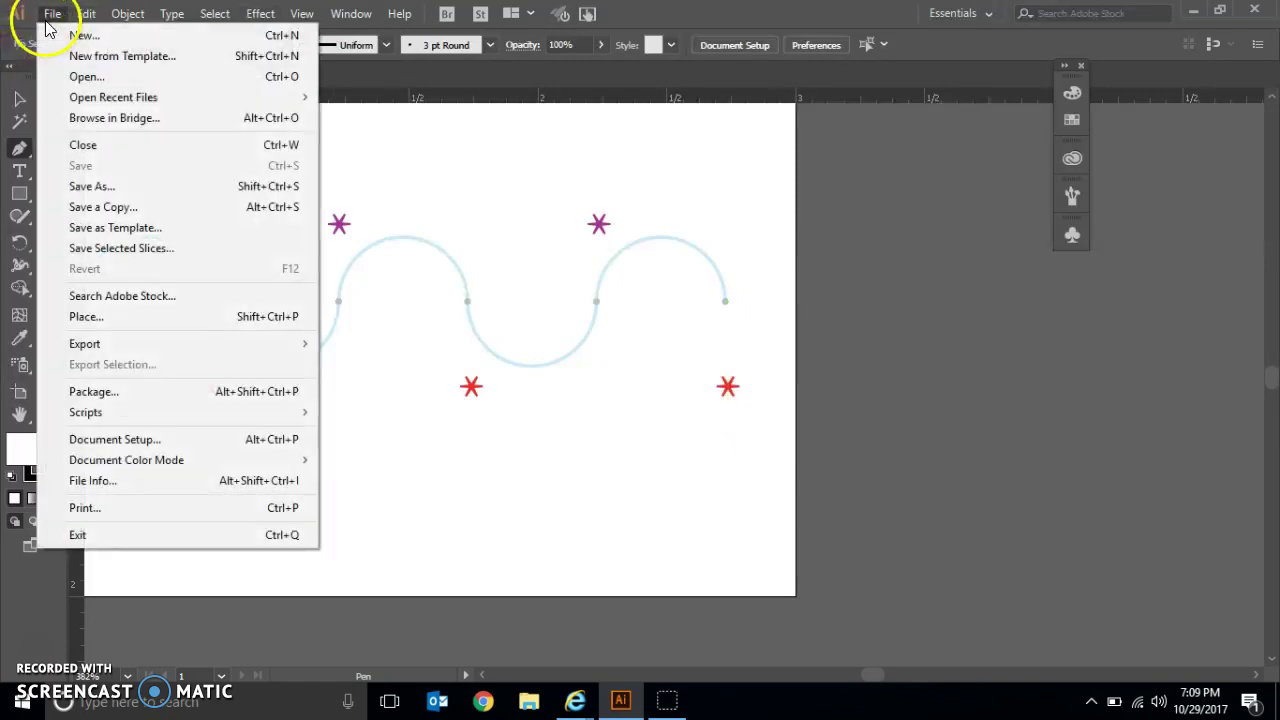
pyautogui.click(116, 189)
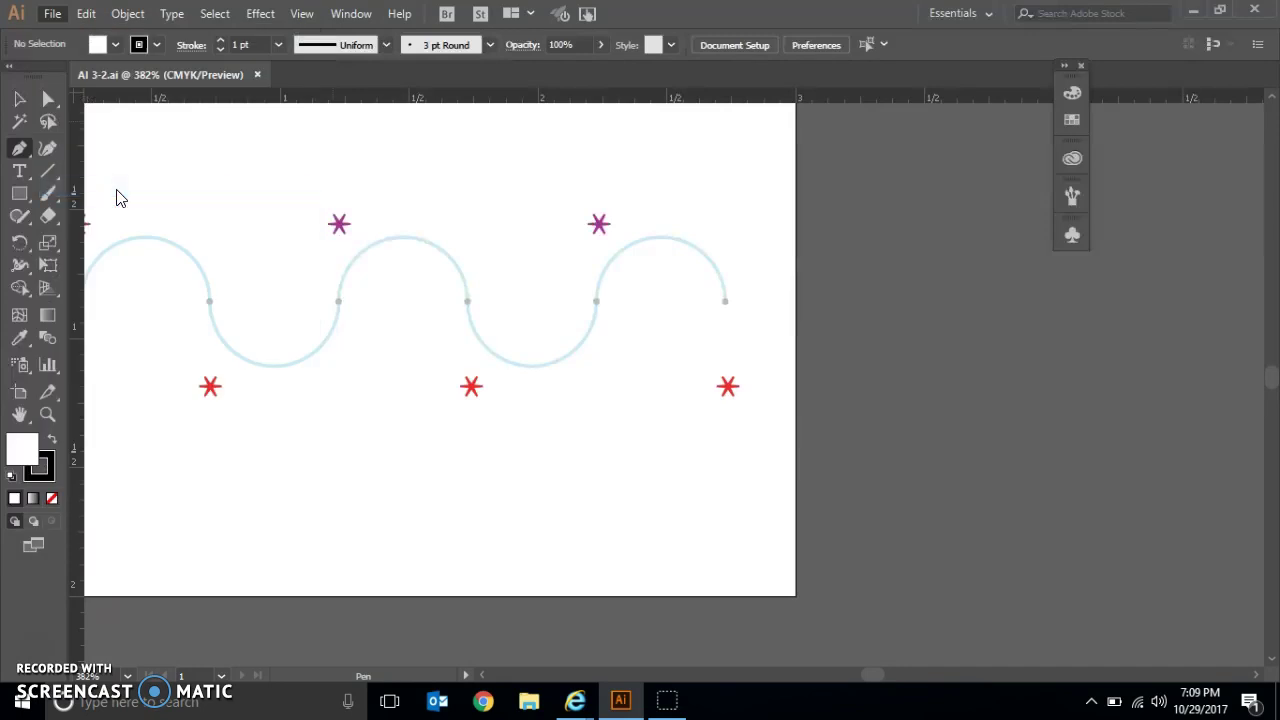
pyautogui.write('Lasw')
pyautogui.write('tname')
pyautogui.press('BackSpace')
pyautogui.press('BackSpace')
pyautogui.press('BackSpace')
pyautogui.press('BackSpace')
pyautogui.press('BackSpace')
pyautogui.press('BackSpace')
pyautogui.write('tname, Fist')
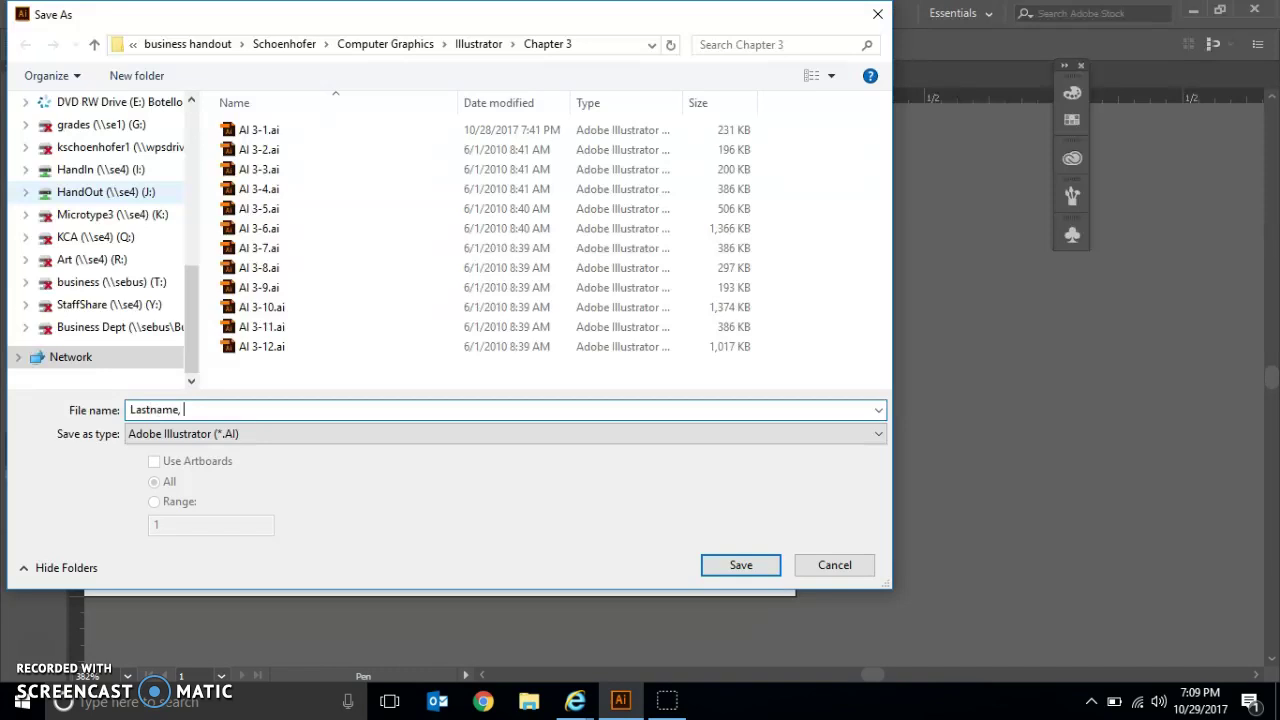
pyautogui.press('BackSpace')
pyautogui.press('BackSpace')
pyautogui.write('rd')
pyautogui.press('BackSpace')
pyautogui.write('stname - Curved Lines')
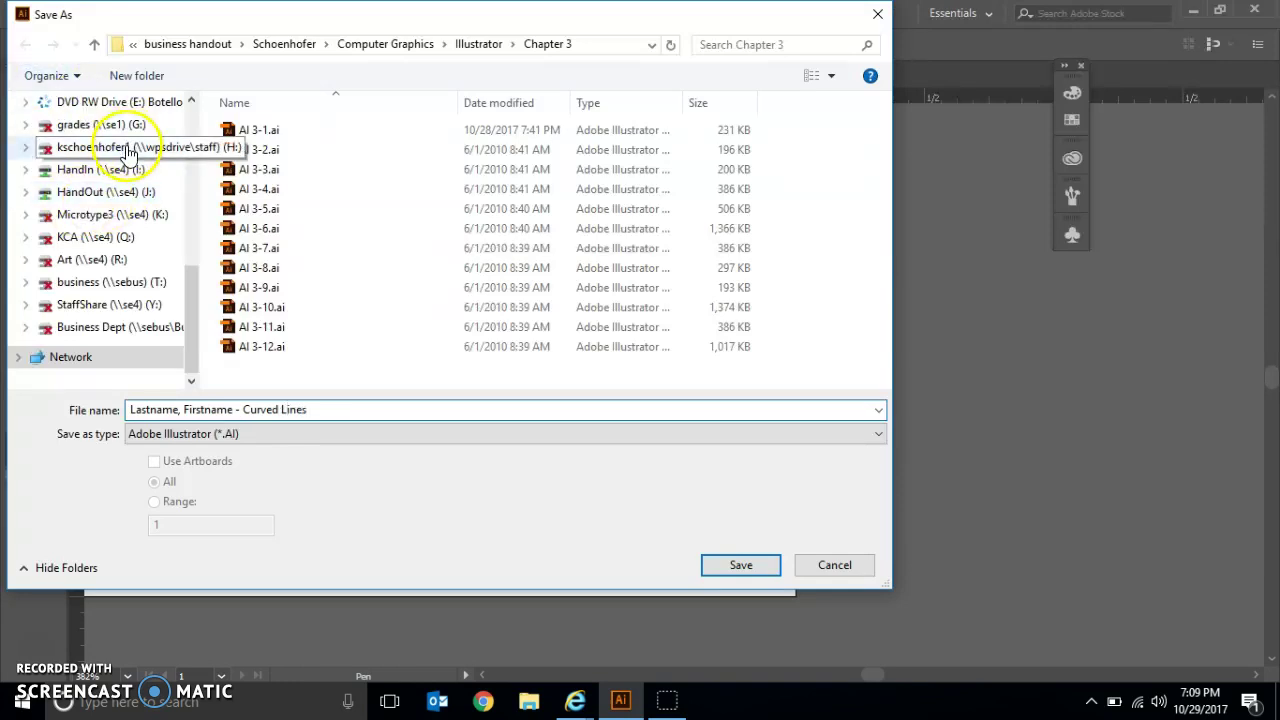
pyautogui.click(742, 565)
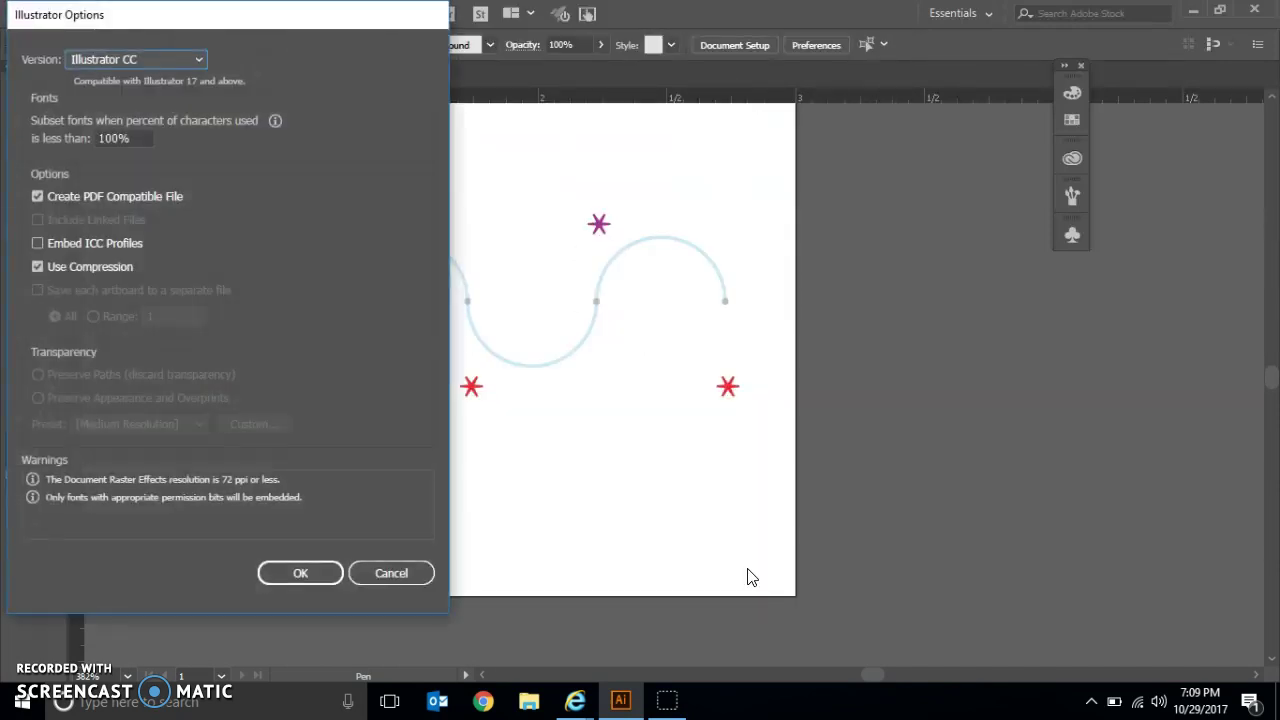
pyautogui.click(292, 575)
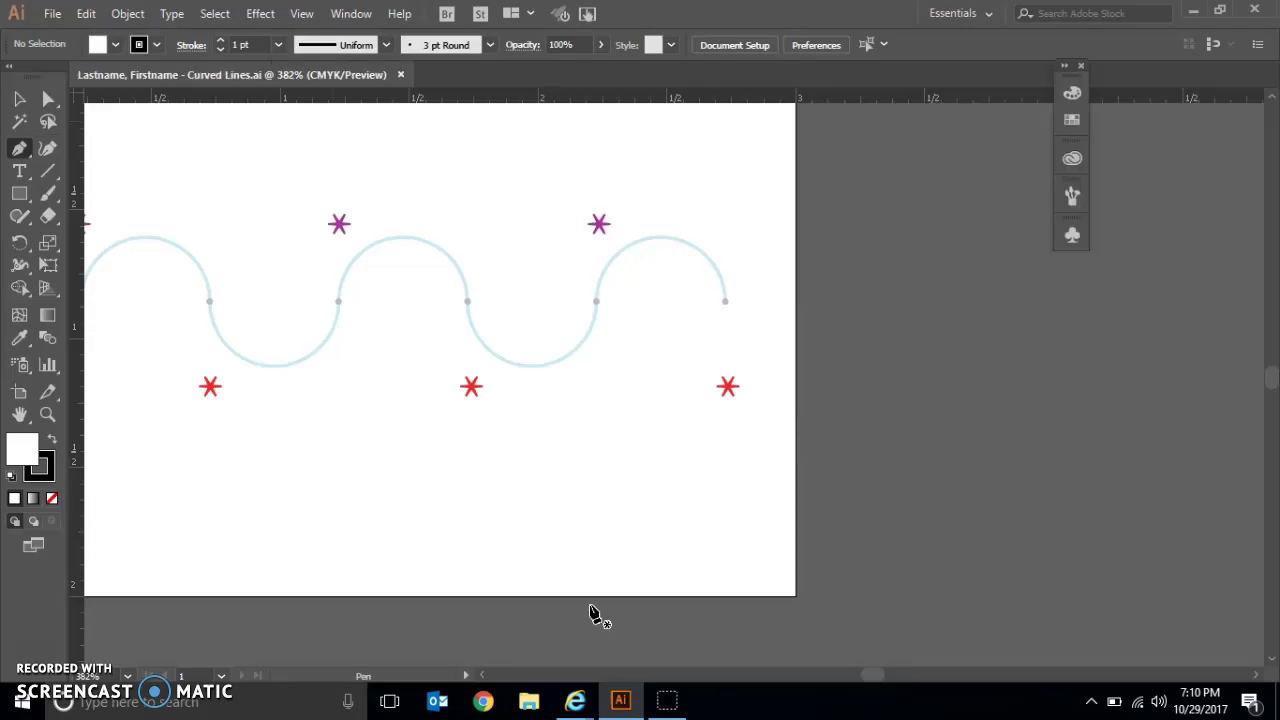
# - Trace the light blue wave with the Pen tool, placing smooth anchors on the six gray dots with handles pulled to the purple and red asterisks
pyautogui.click(482, 675)
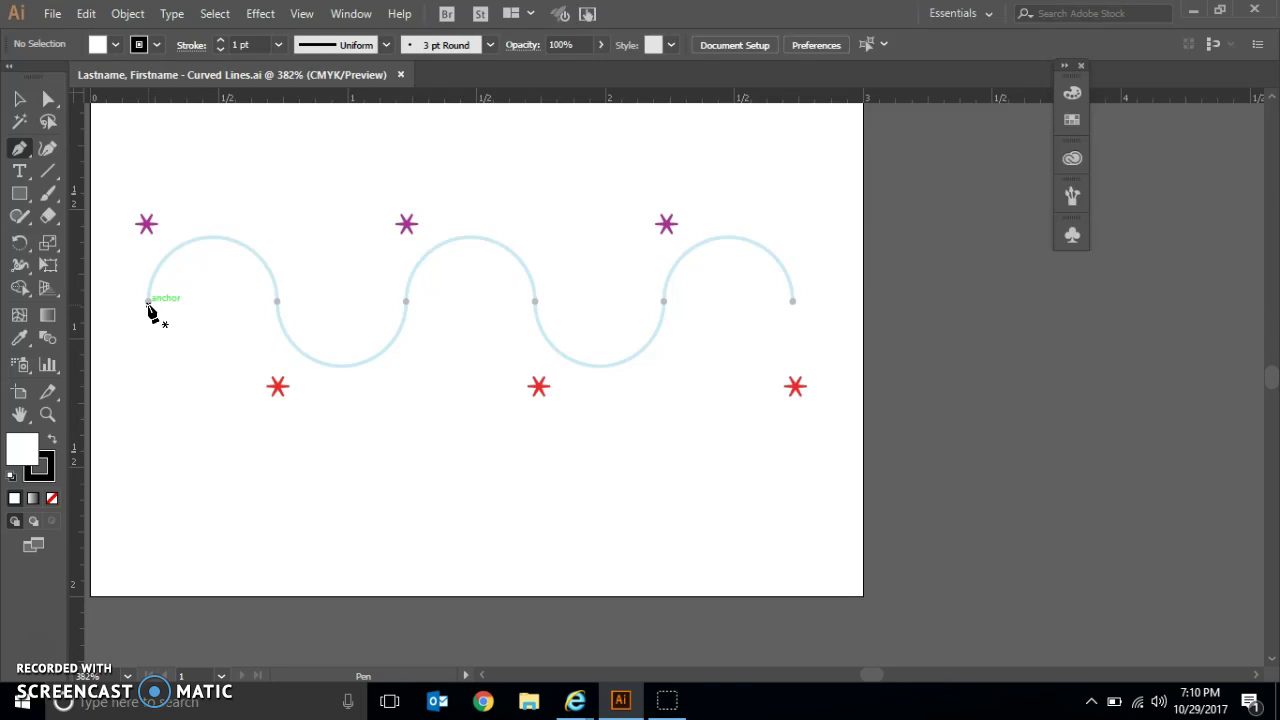
pyautogui.moveTo(148, 300); pyautogui.dragTo(147, 229)
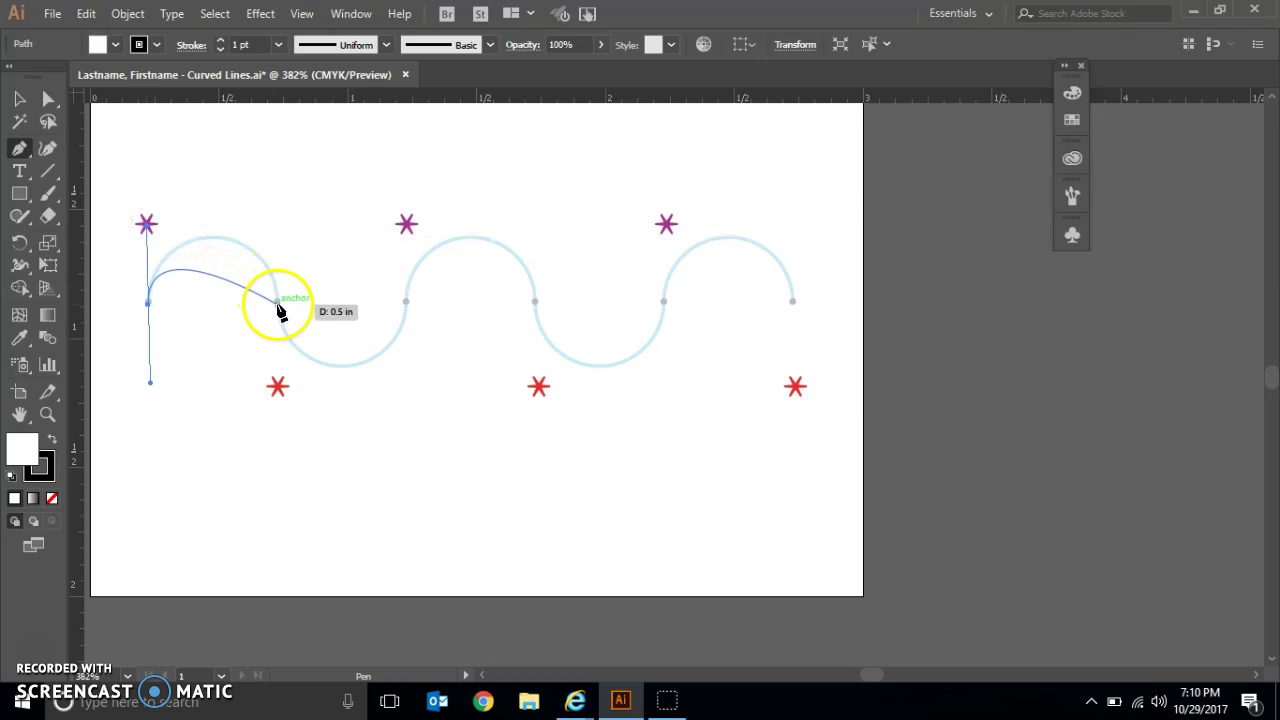
pyautogui.moveTo(279, 308); pyautogui.dragTo(281, 400)
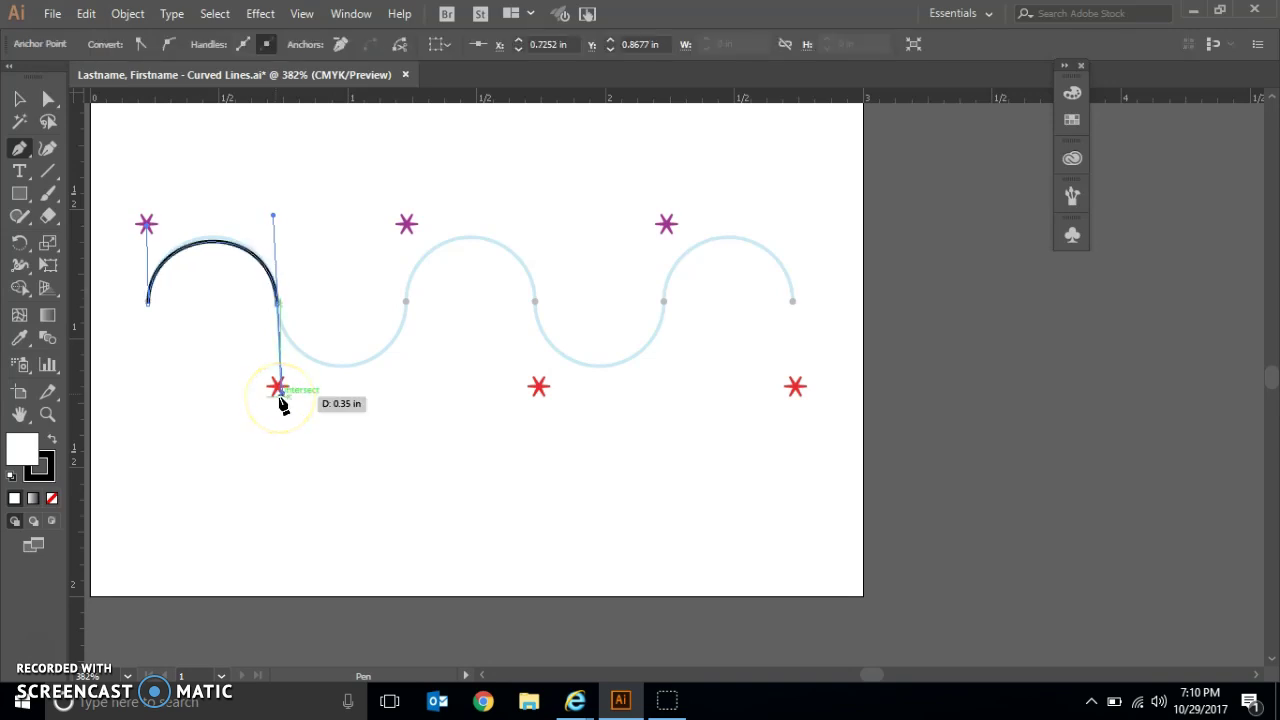
pyautogui.moveTo(406, 300); pyautogui.dragTo(409, 226)
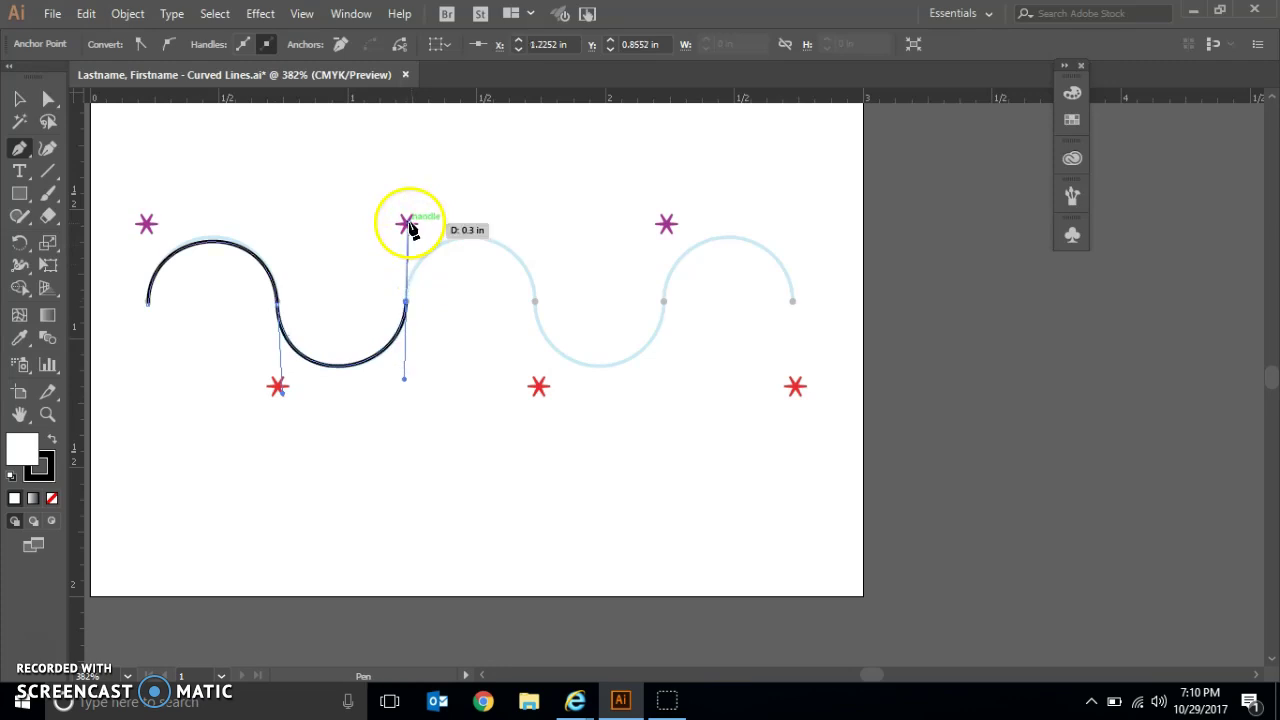
pyautogui.moveTo(533, 300); pyautogui.dragTo(539, 391)
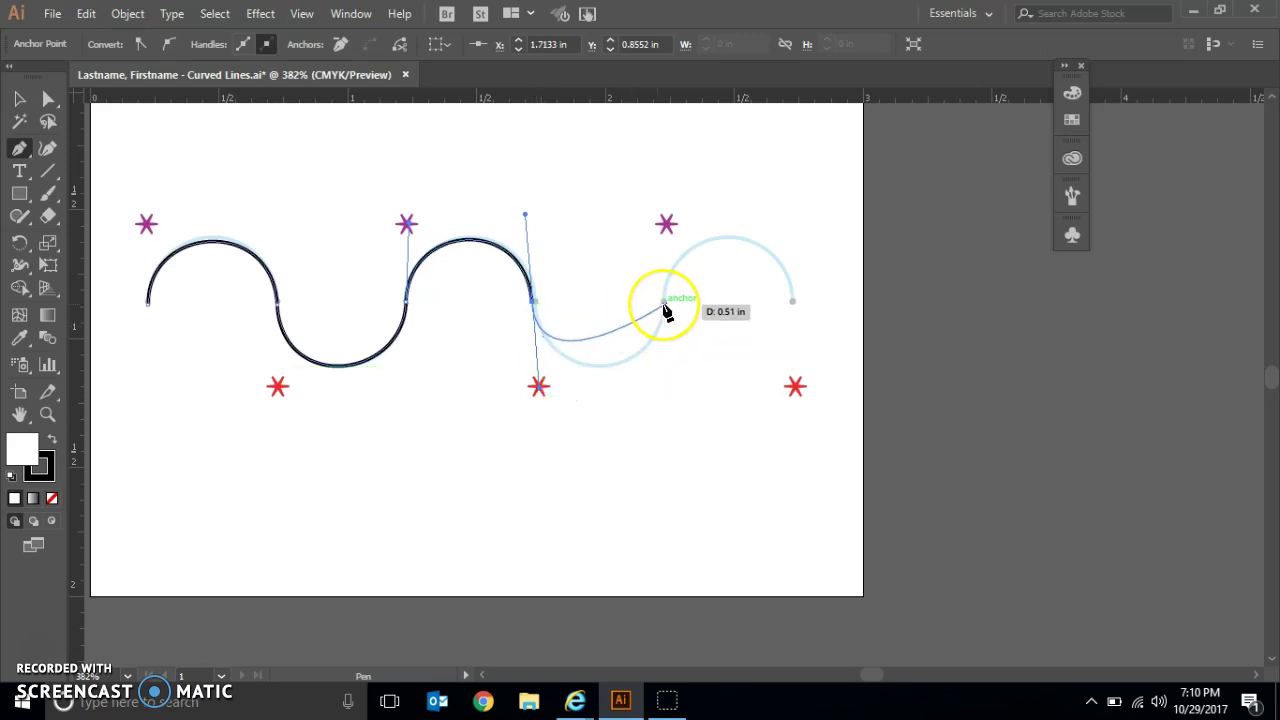
pyautogui.moveTo(665, 299); pyautogui.dragTo(666, 226)
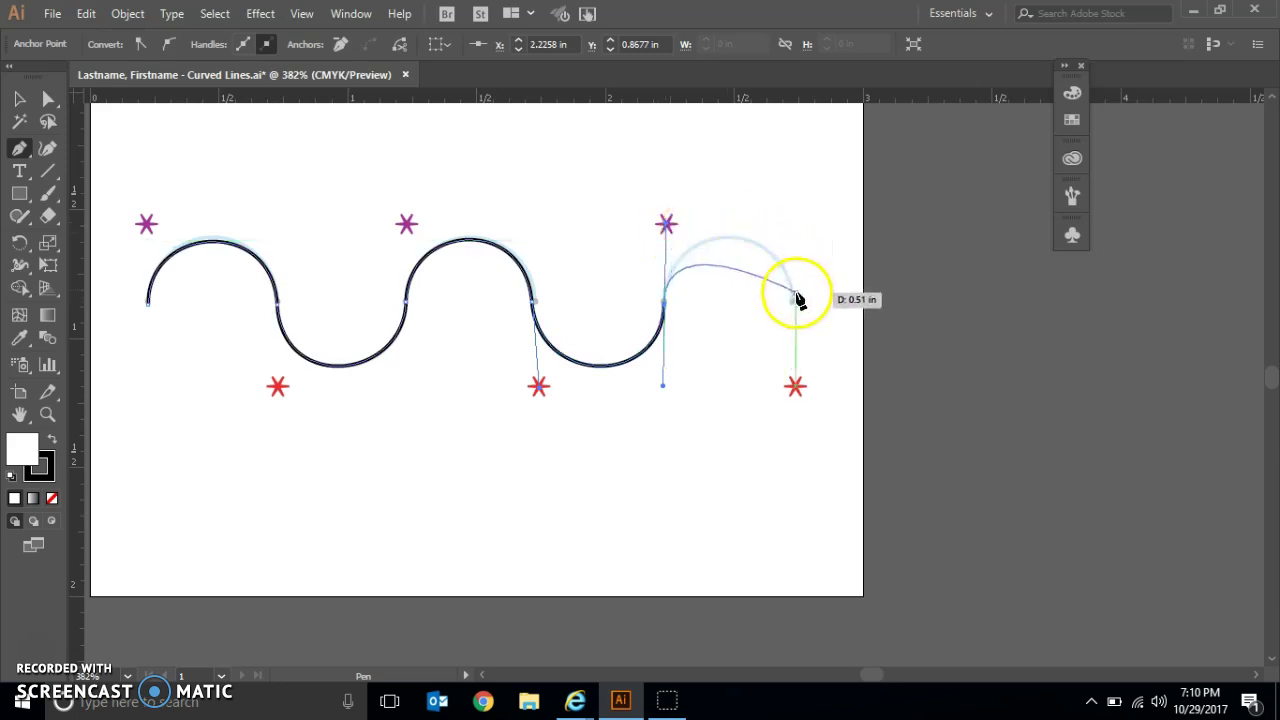
pyautogui.moveTo(793, 300); pyautogui.dragTo(798, 391)
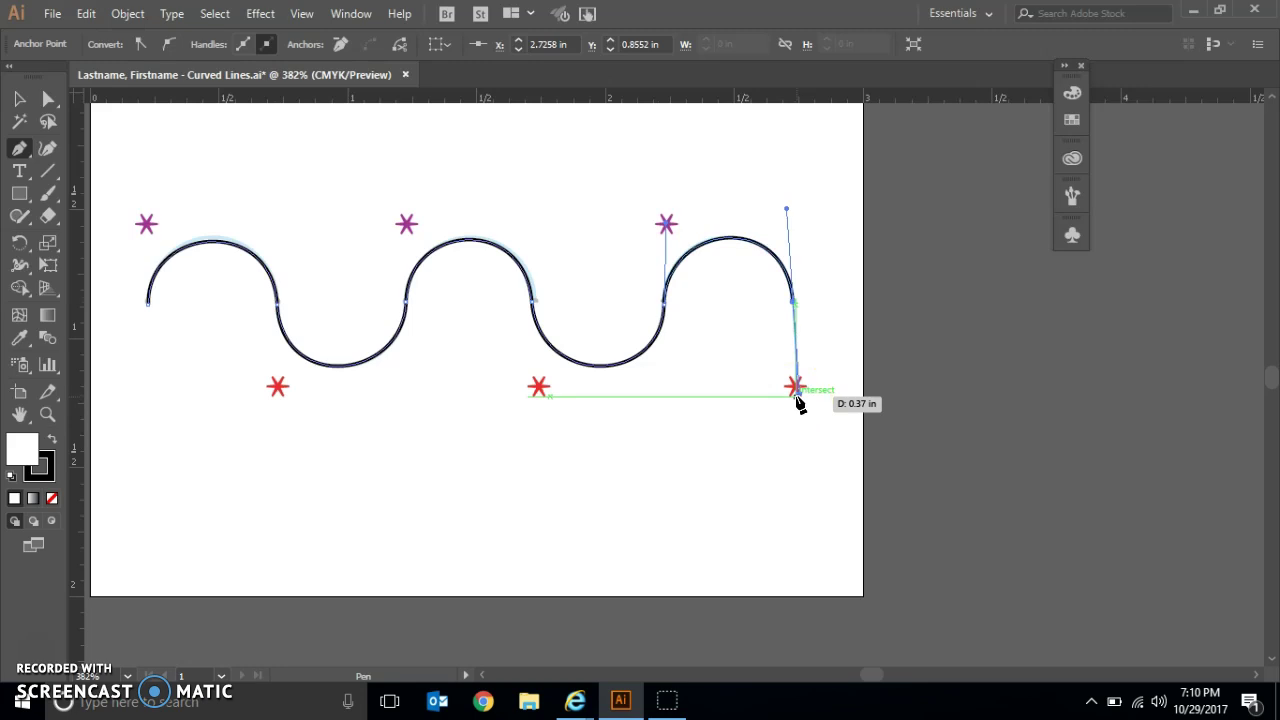
pyautogui.keyDown('ctrl'); pyautogui.click(166, 197); pyautogui.keyUp('ctrl')
pyautogui.keyDown('ctrl'); pyautogui.click(33, 111); pyautogui.keyUp('ctrl')
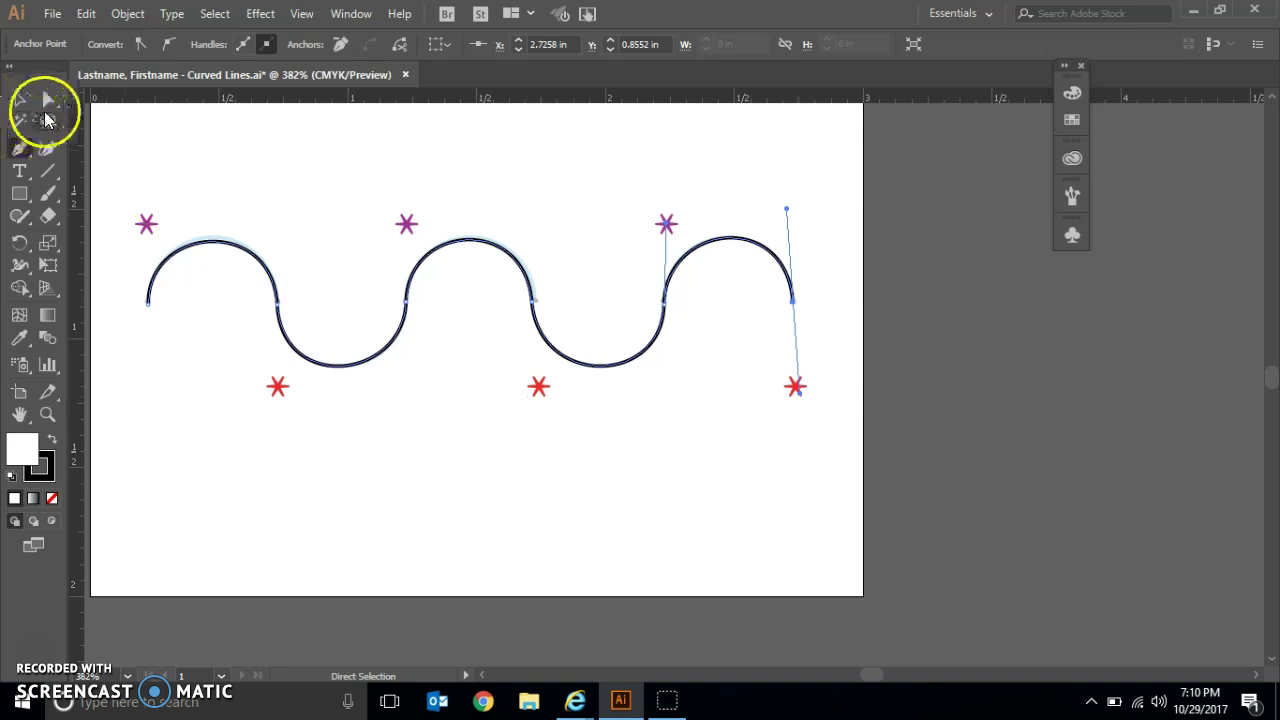
# - Move the second anchor's upper handle to the middle purple asterisk and the third anchor's lower handle to the middle red asterisk using Direct Selection
pyautogui.click(48, 97)
pyautogui.click(253, 190)
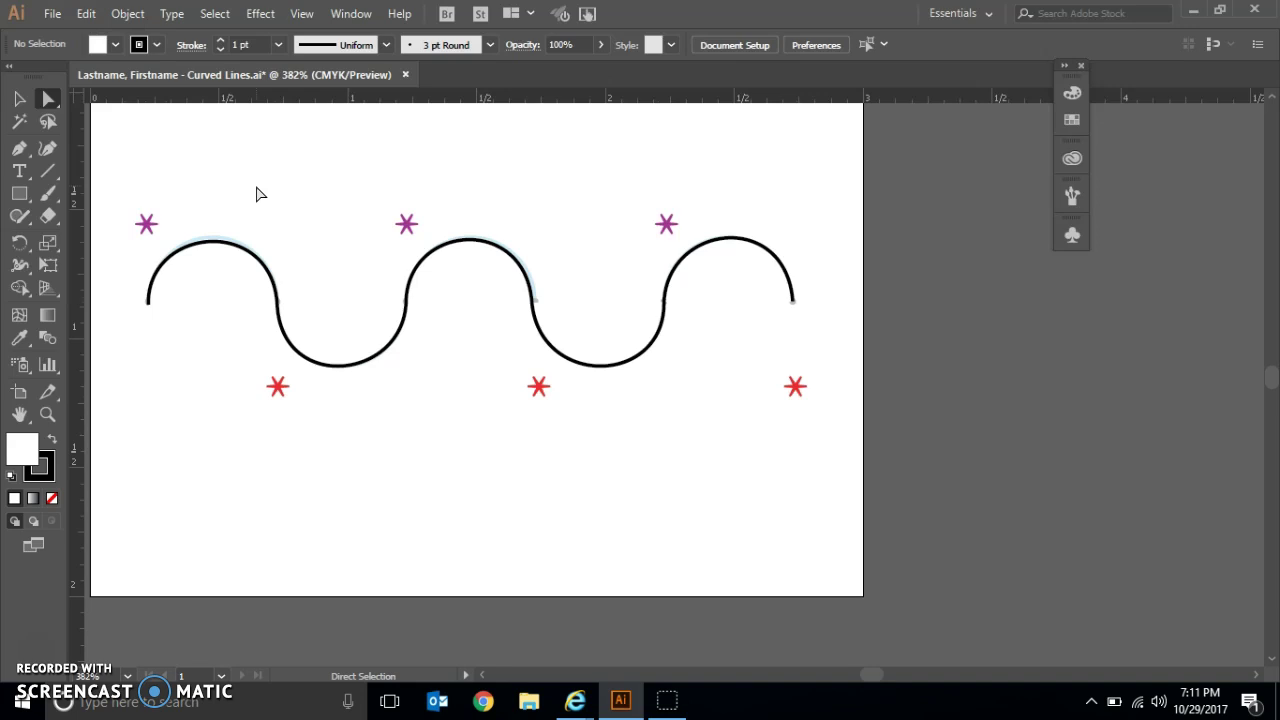
pyautogui.click(278, 305)
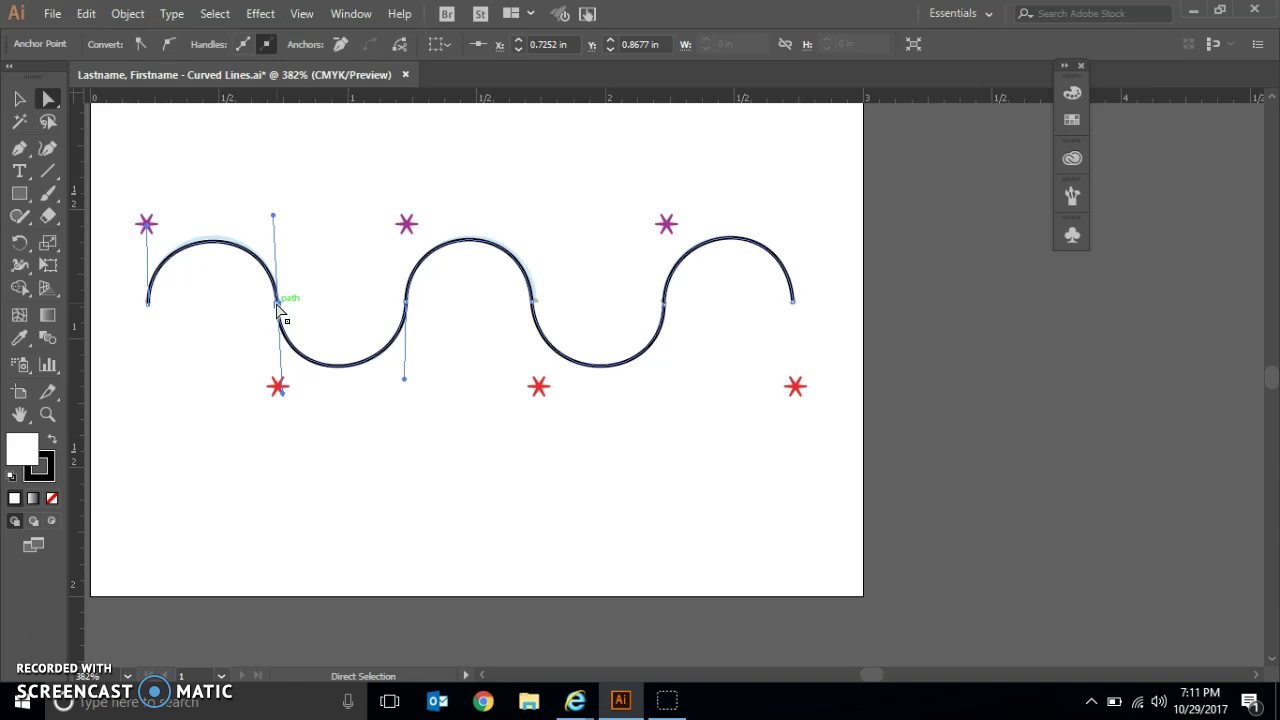
pyautogui.click(274, 218)
pyautogui.moveTo(274, 218); pyautogui.dragTo(407, 228)
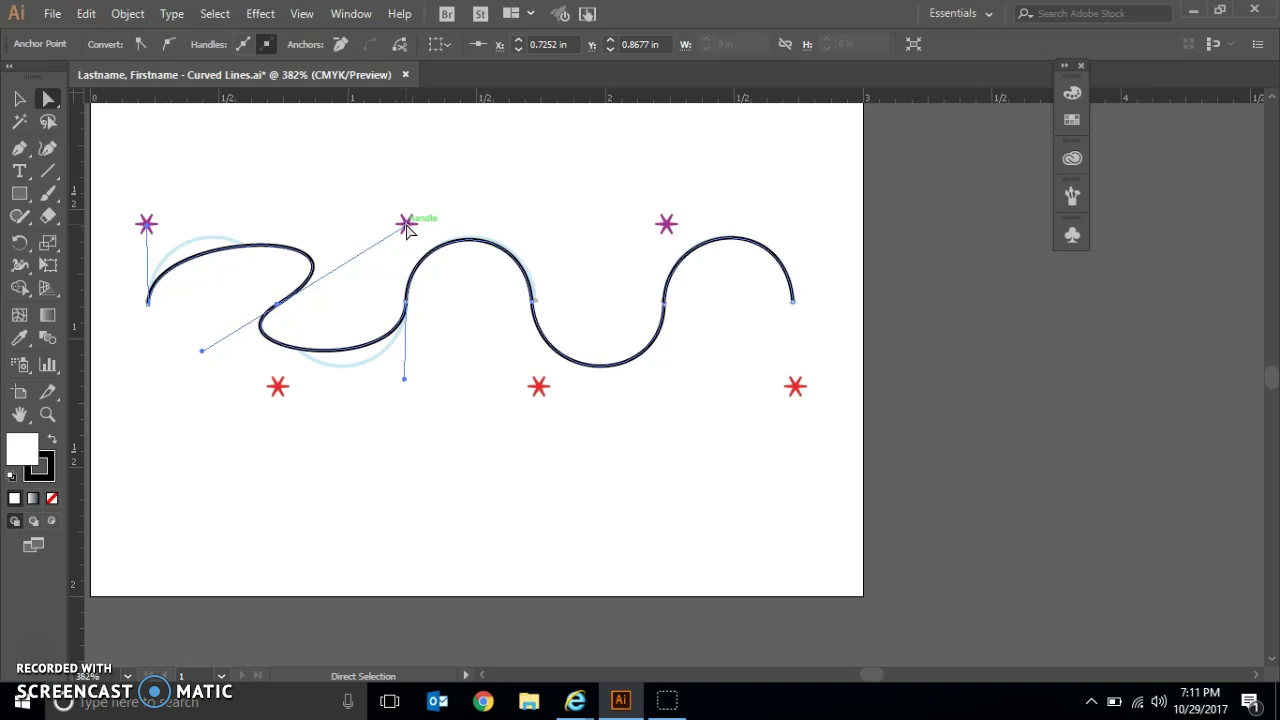
pyautogui.click(408, 248)
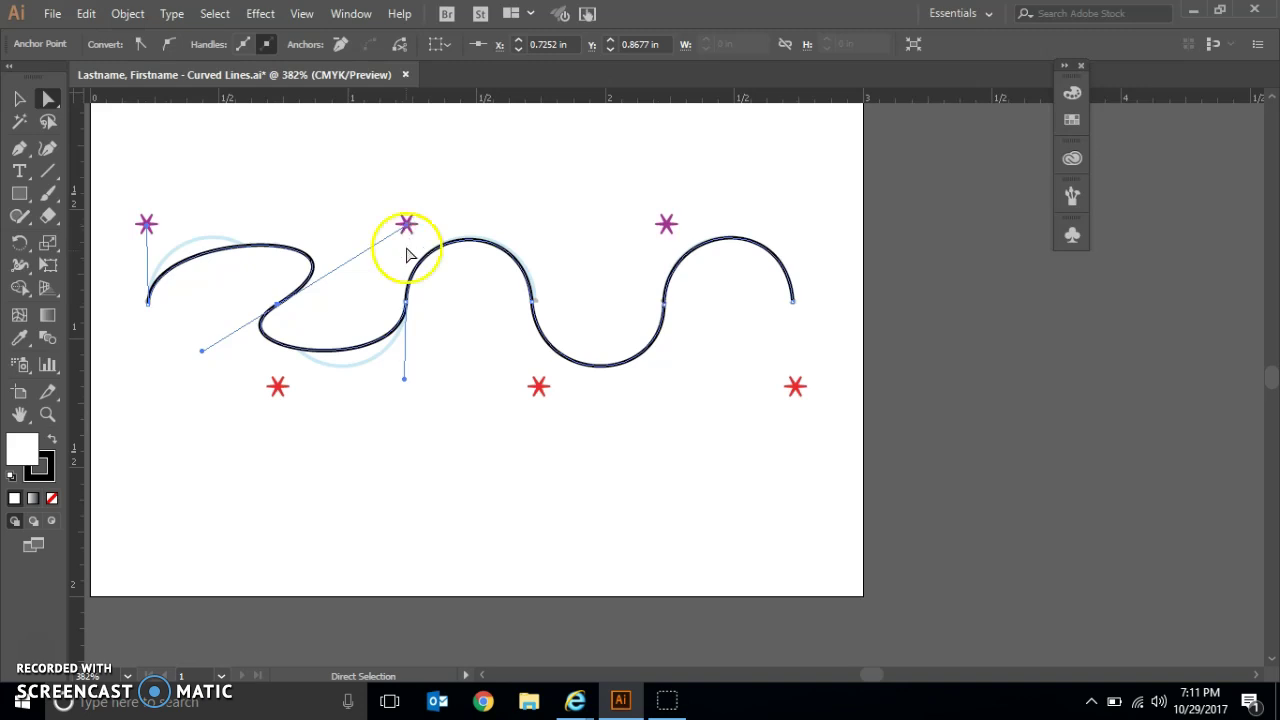
pyautogui.click(407, 302)
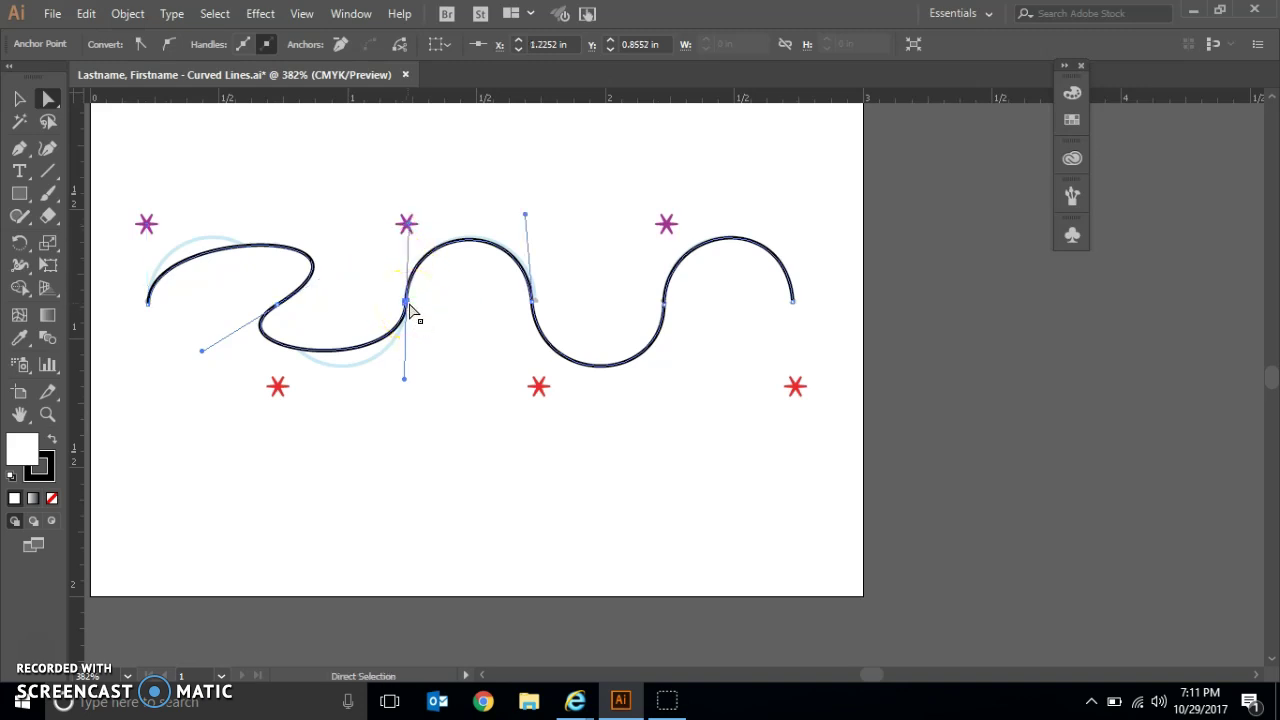
pyautogui.moveTo(405, 385); pyautogui.dragTo(540, 391)
# - Move the fourth anchor's upper handle to the last purple asterisk and the fifth anchor's lower handle to the last red asterisk
pyautogui.click(532, 303)
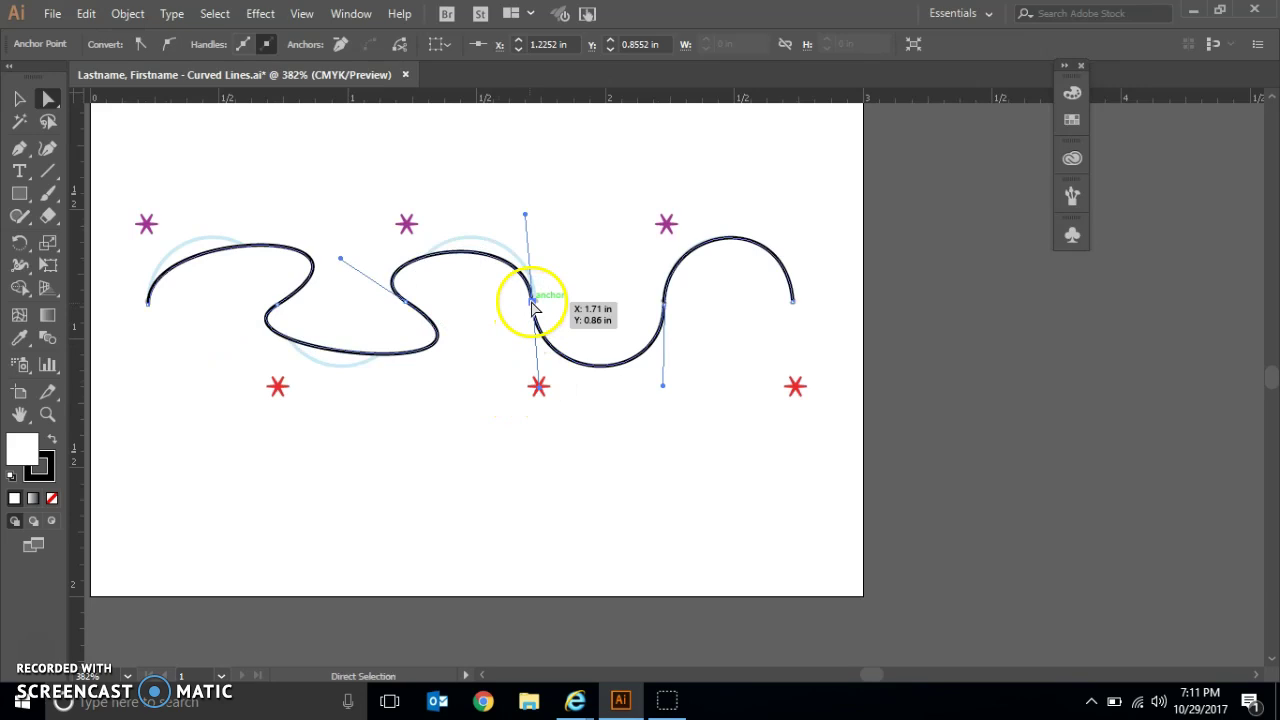
pyautogui.moveTo(523, 212); pyautogui.dragTo(667, 226)
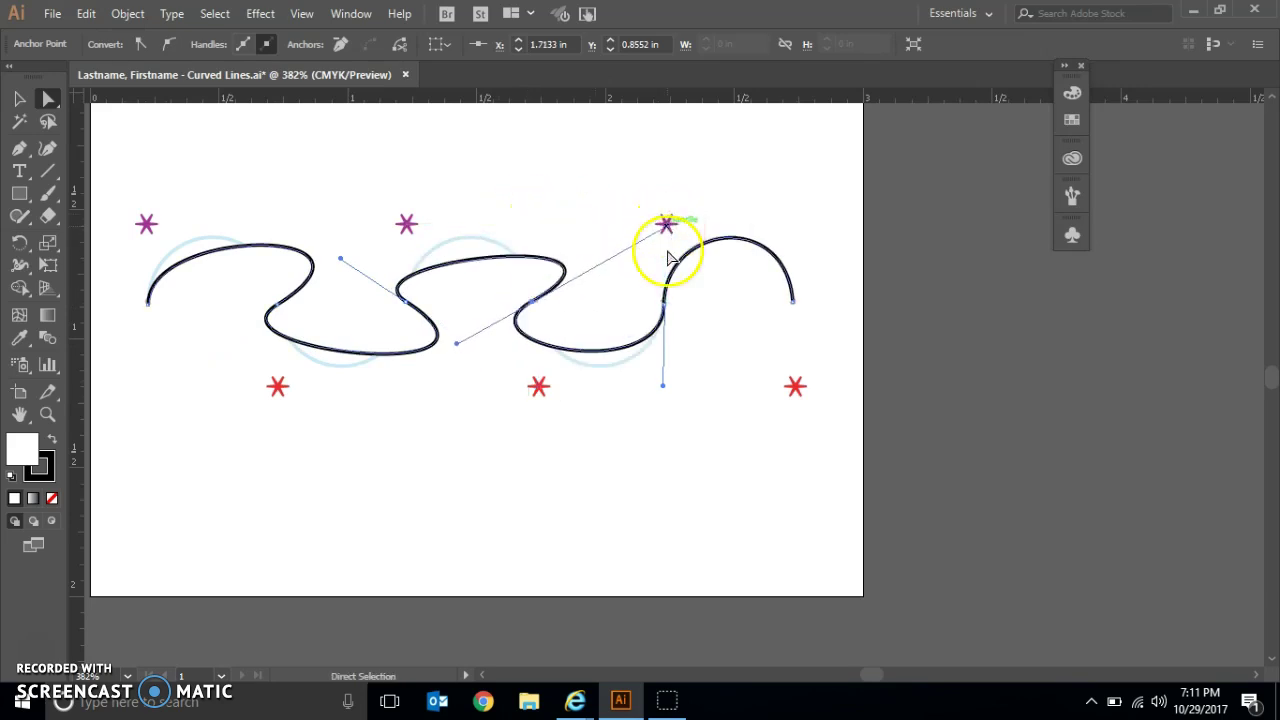
pyautogui.click(663, 303)
pyautogui.moveTo(664, 390); pyautogui.dragTo(795, 391)
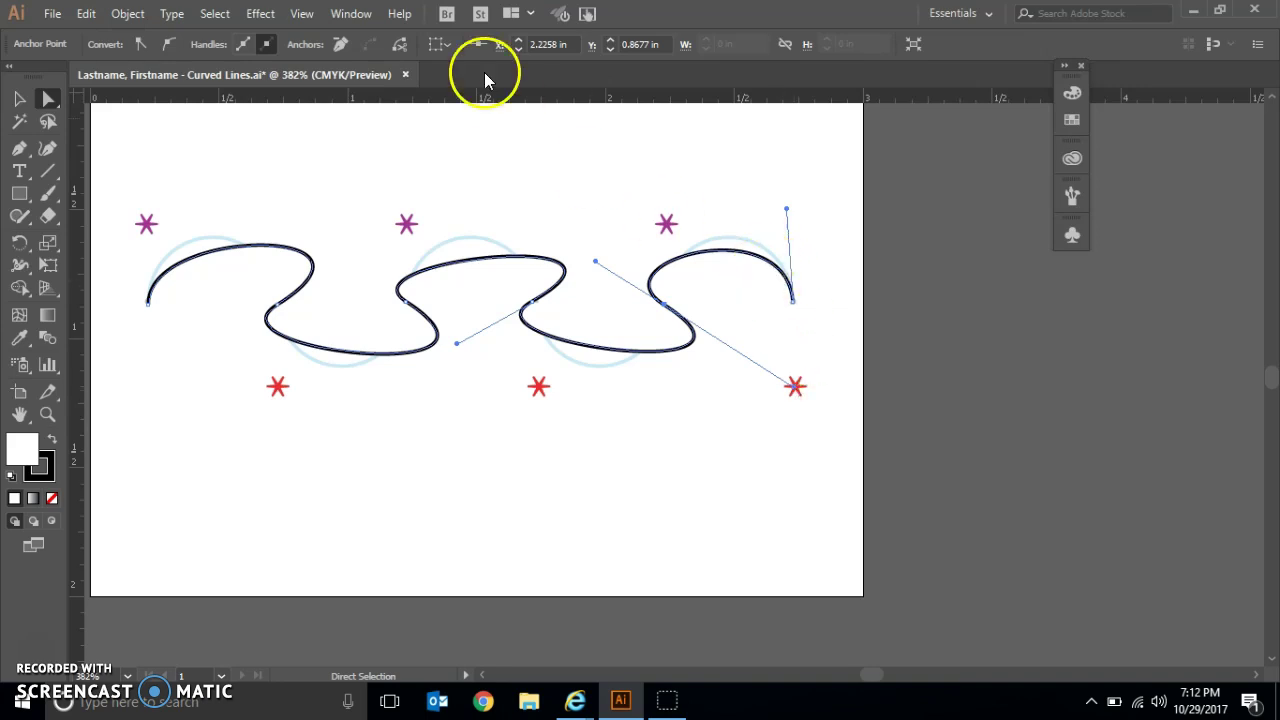
# - Open the file AI 3-3.ai from the Chapter 3 folder and display its saved View #1
pyautogui.click(53, 14)
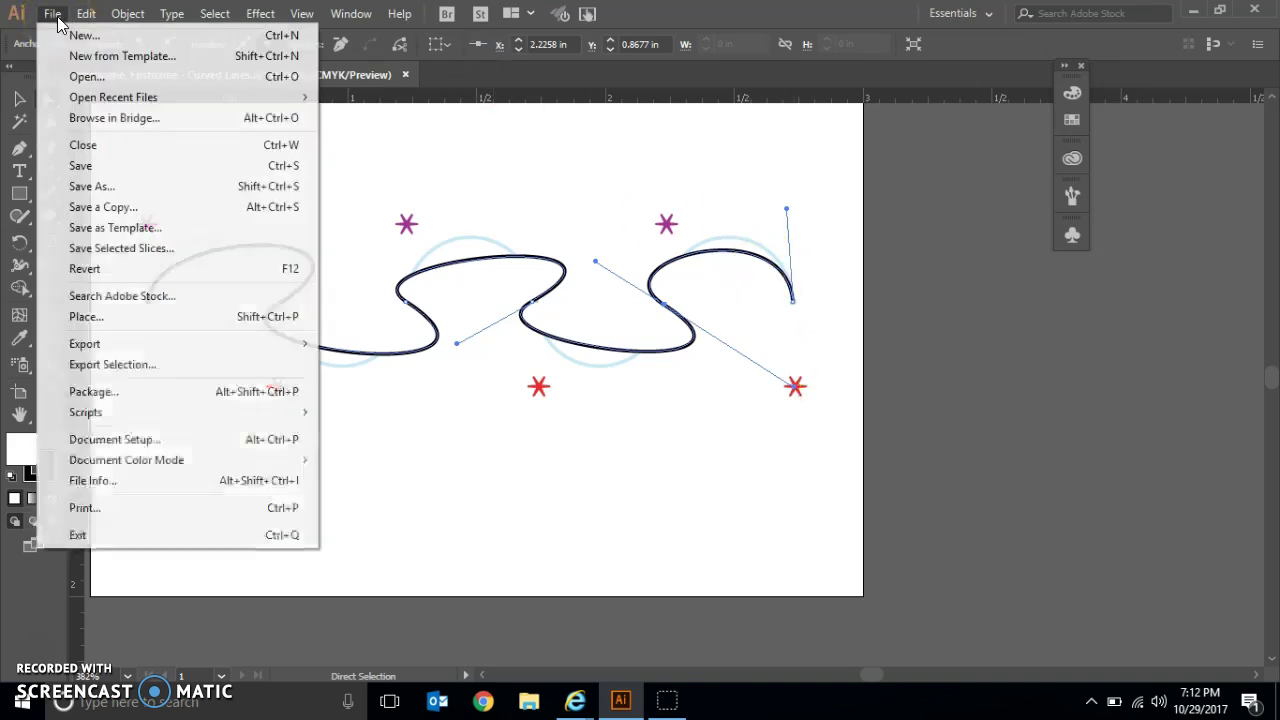
pyautogui.click(90, 78)
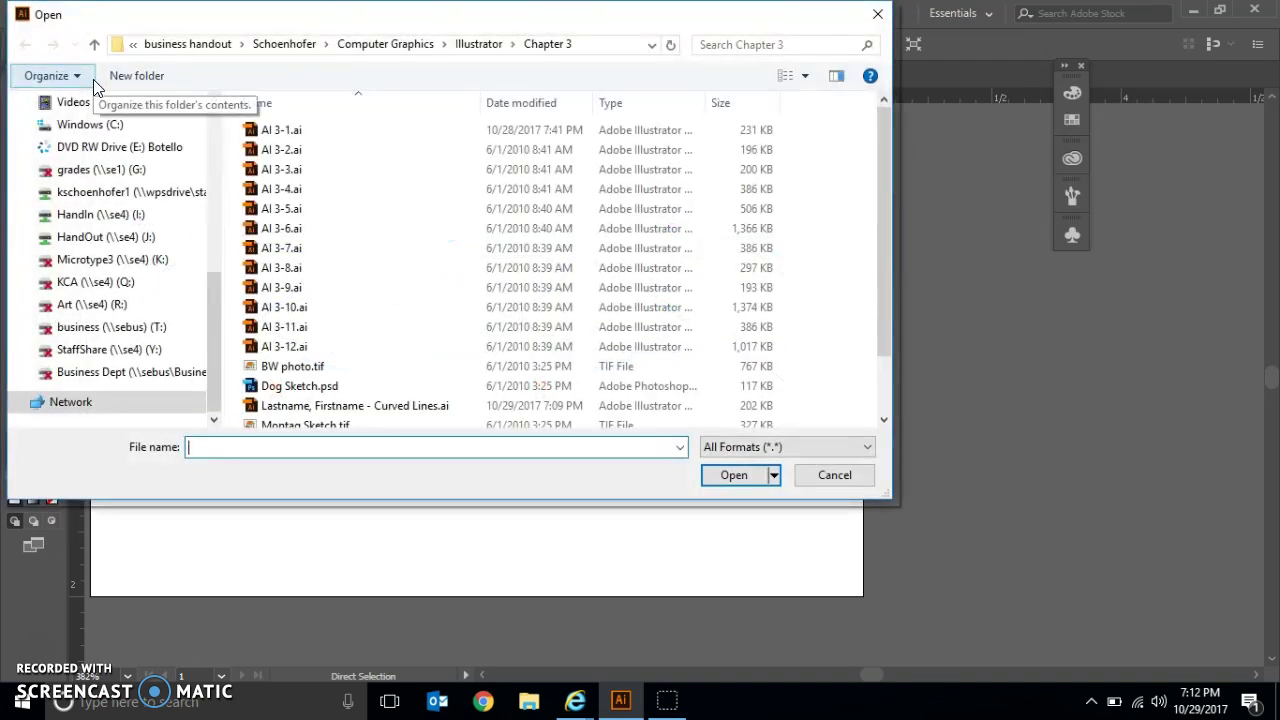
pyautogui.click(268, 172)
pyautogui.click(738, 485)
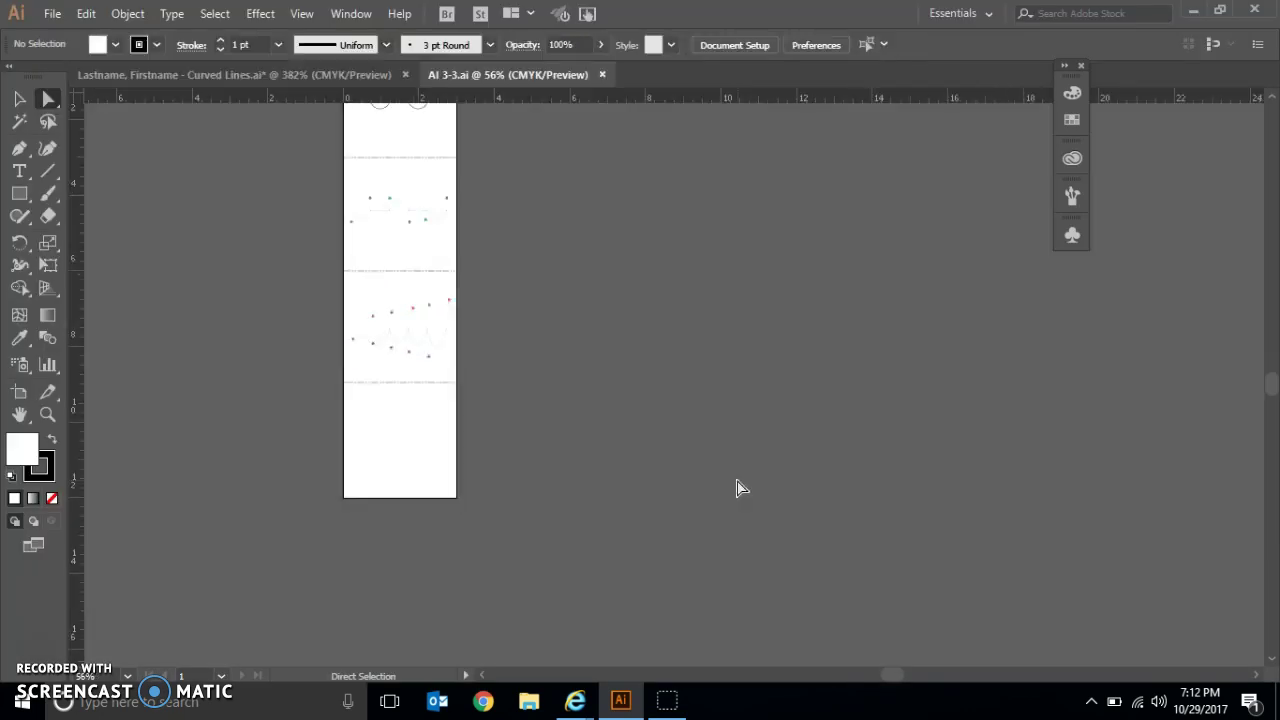
pyautogui.click(303, 15)
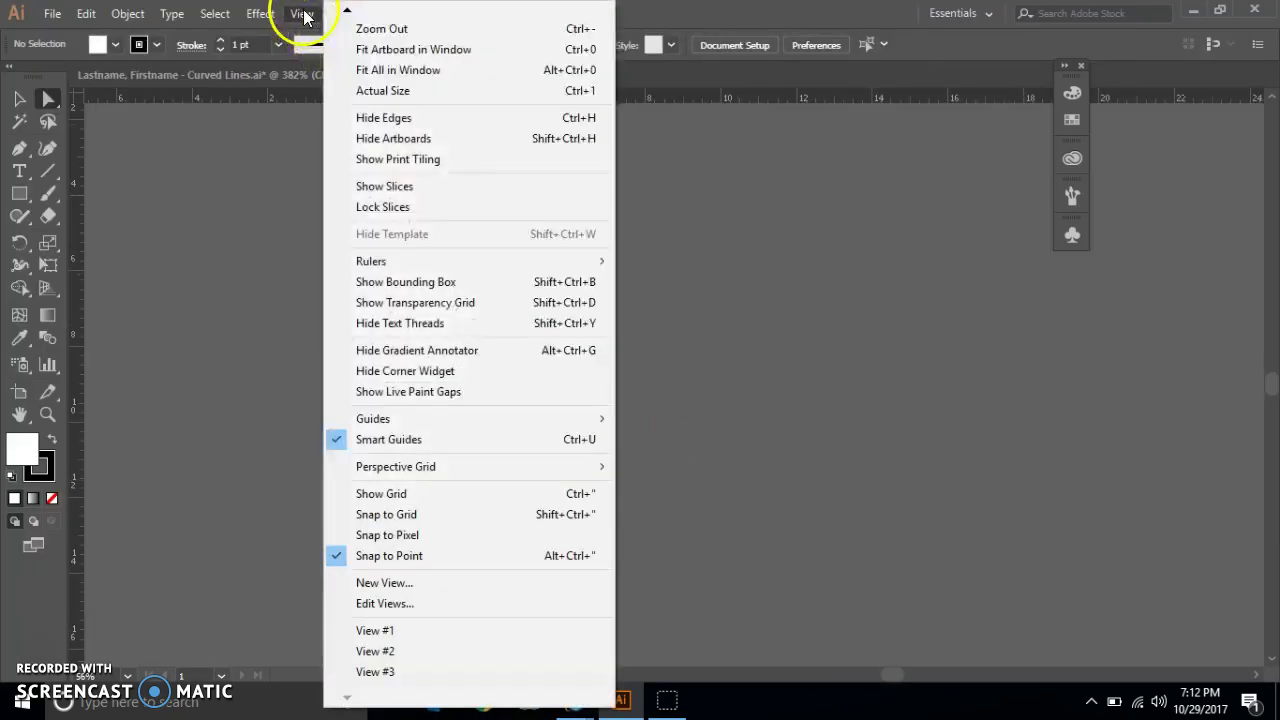
pyautogui.click(413, 630)
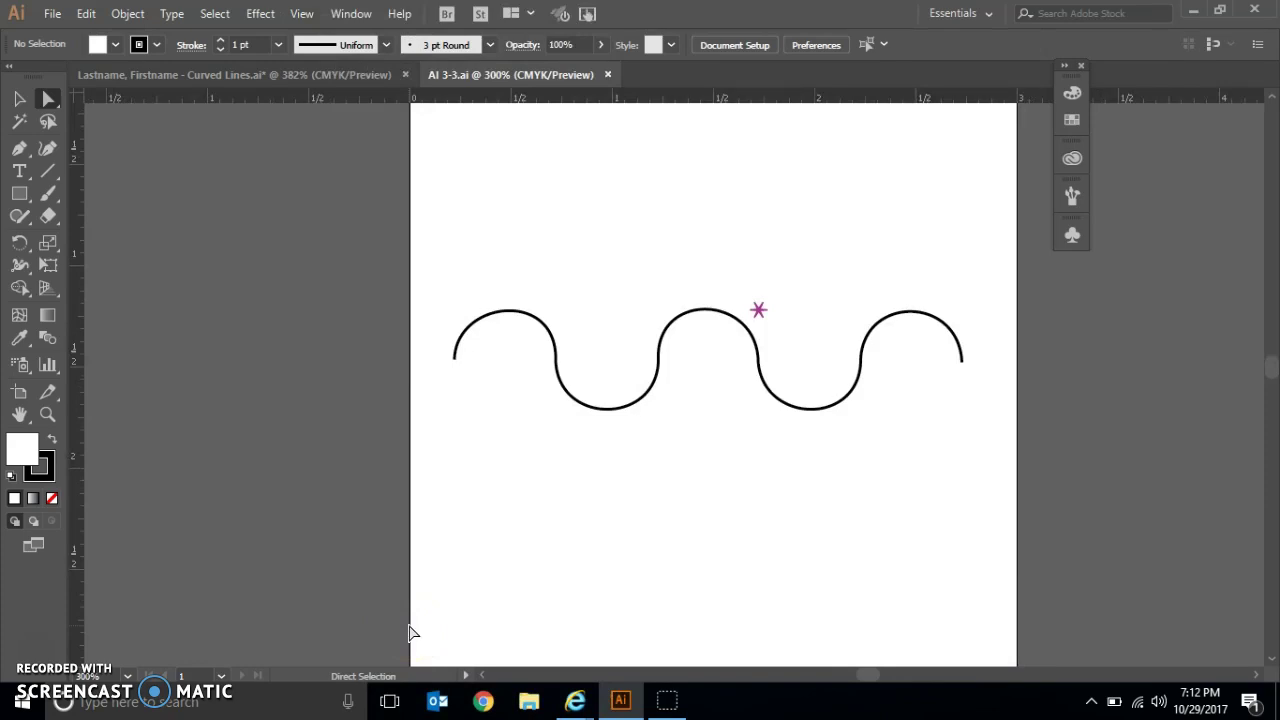
# - Select the black wave path with Direct Selection and add anchor points between its existing ones
pyautogui.click(62, 103)
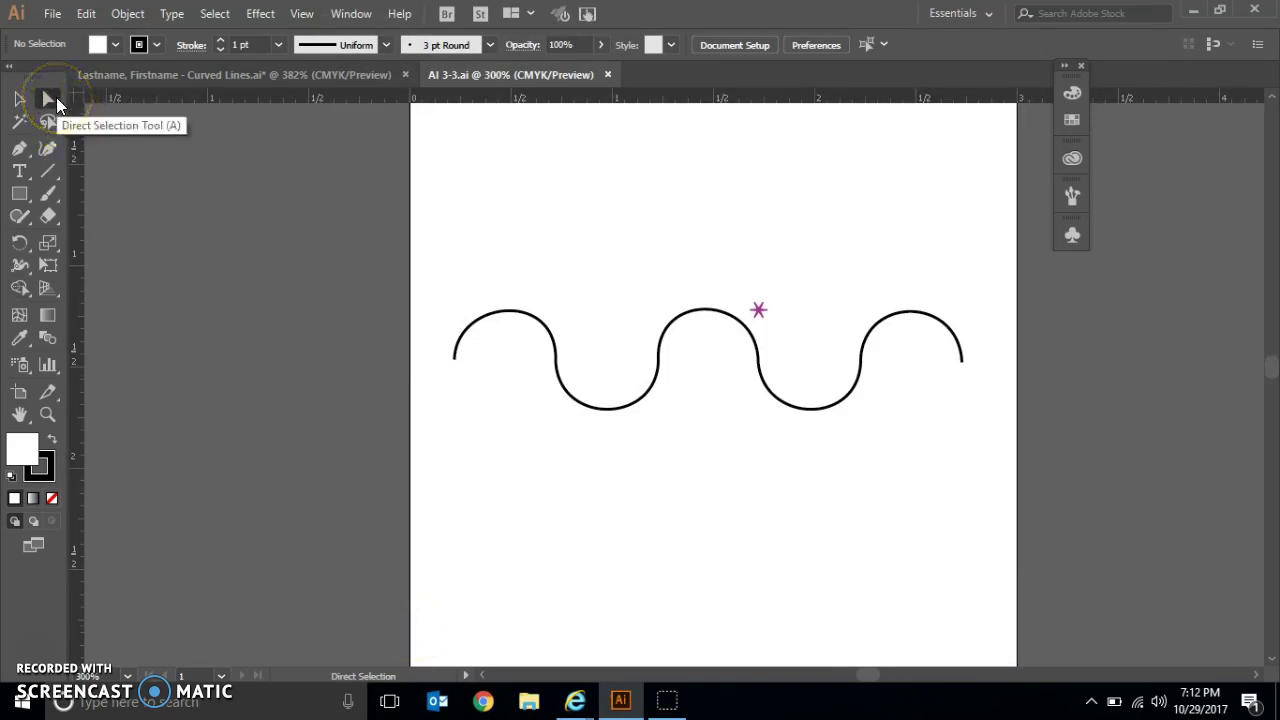
pyautogui.click(547, 333)
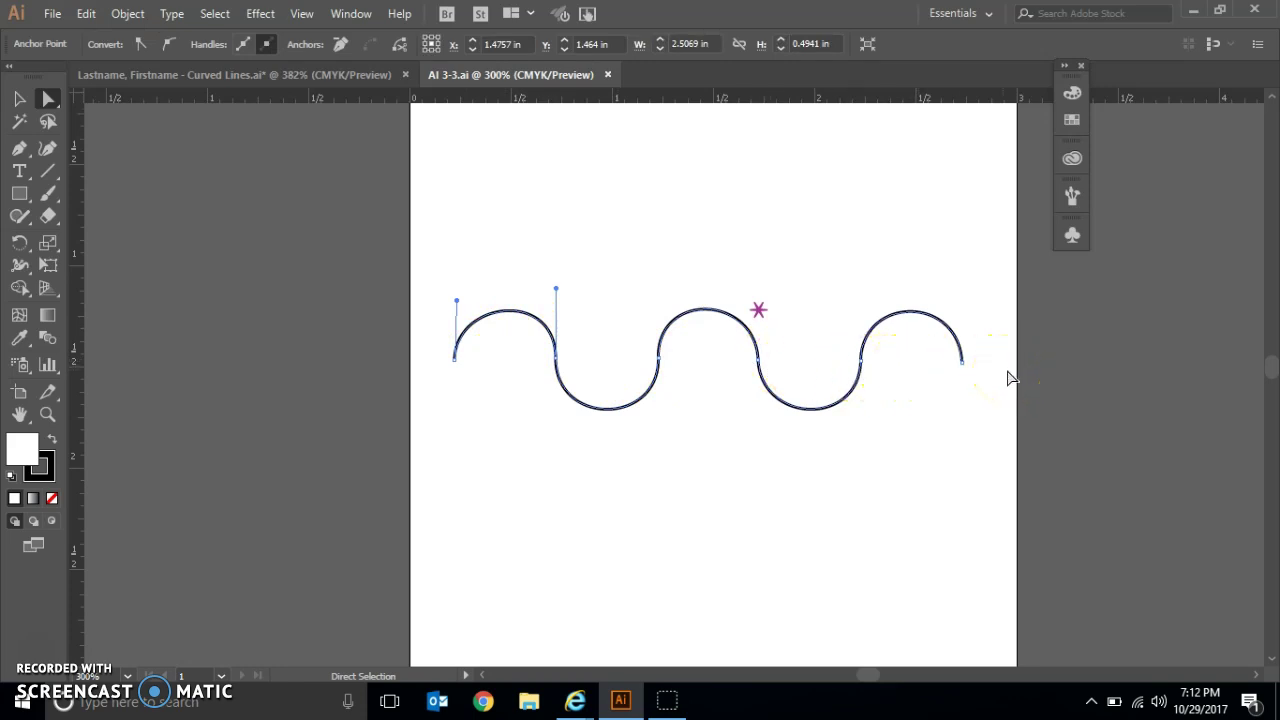
pyautogui.click(127, 14)
pyautogui.click(240, 400)
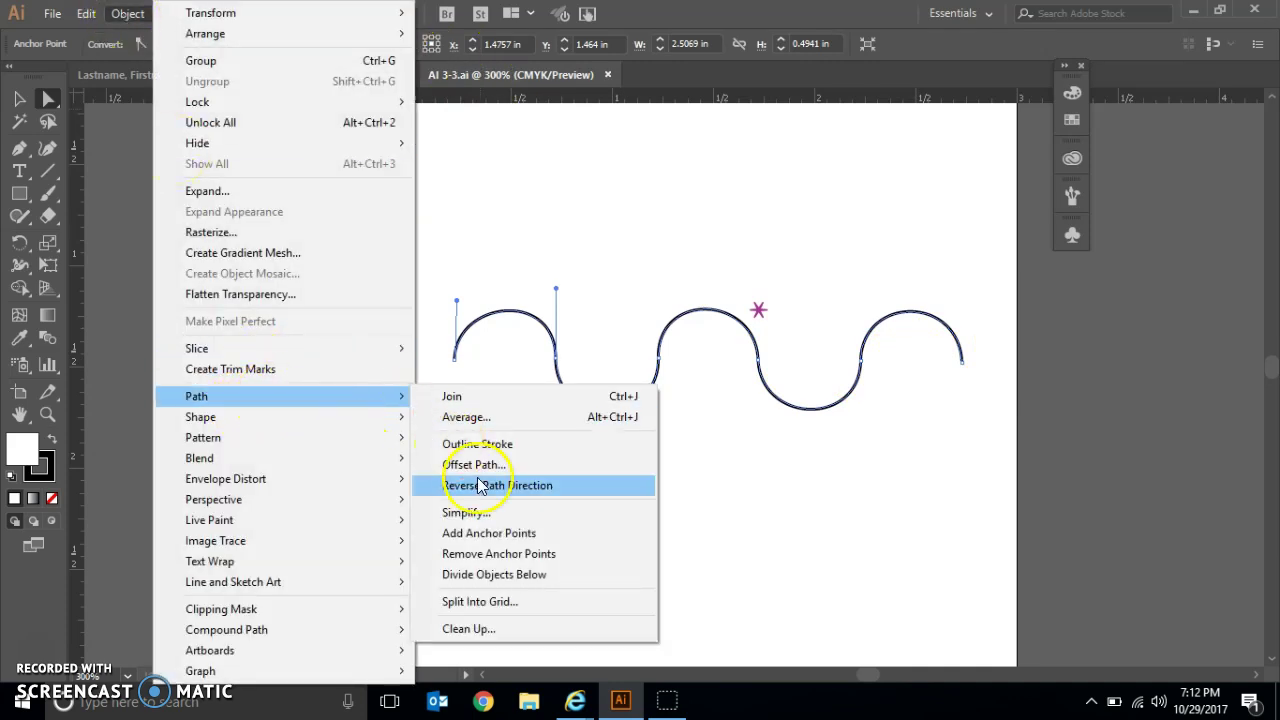
pyautogui.click(490, 535)
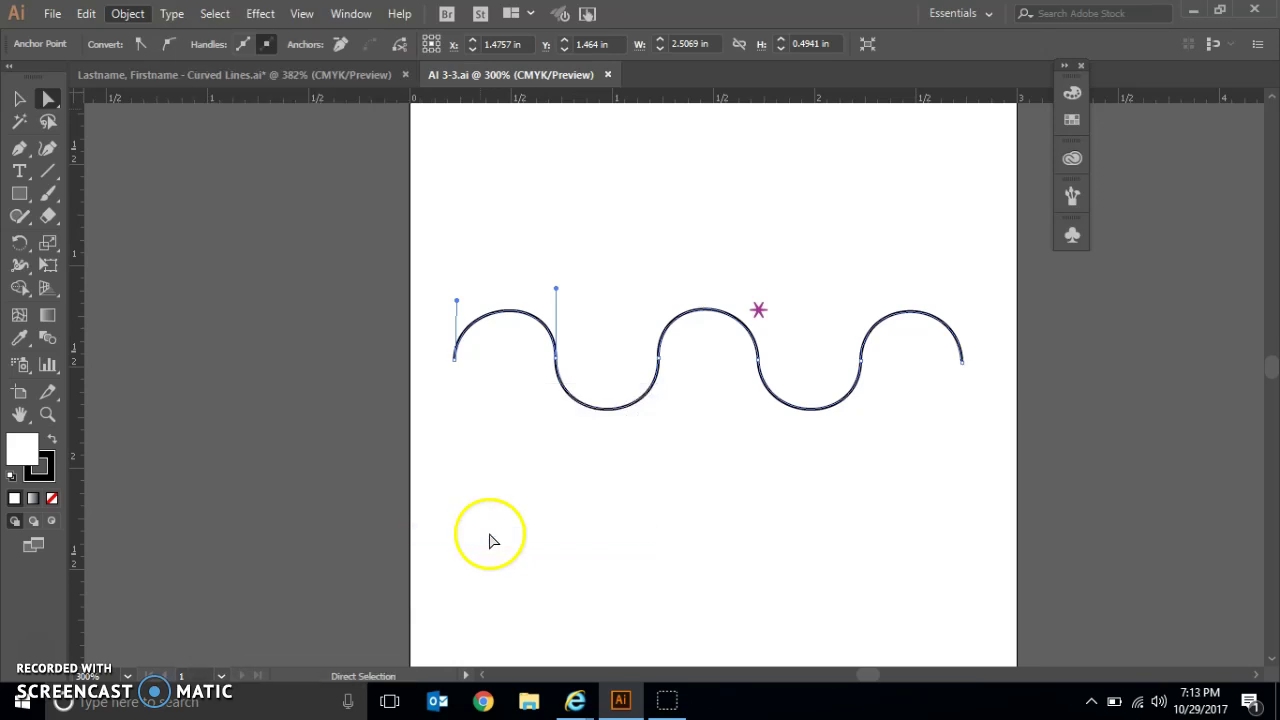
pyautogui.click(510, 318)
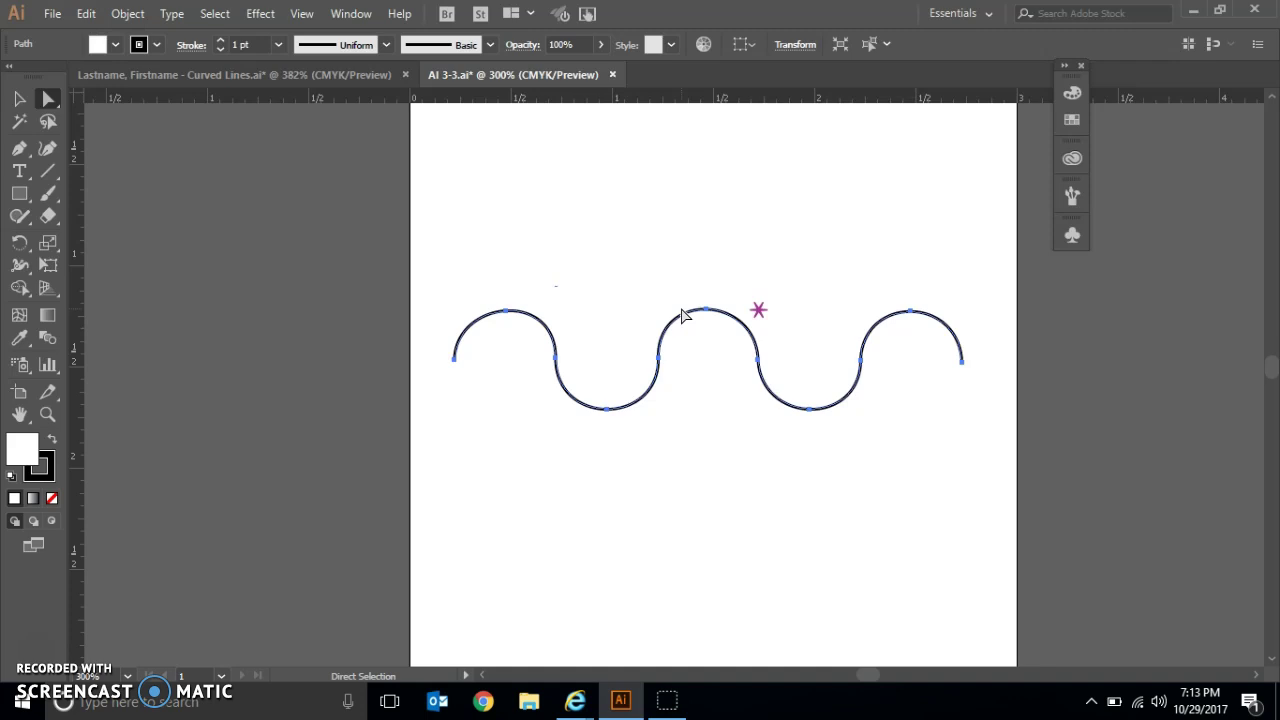
# - Convert the five peak and valley anchors of the black wave path to corner points using the Anchor Point tool
pyautogui.click(34, 155)
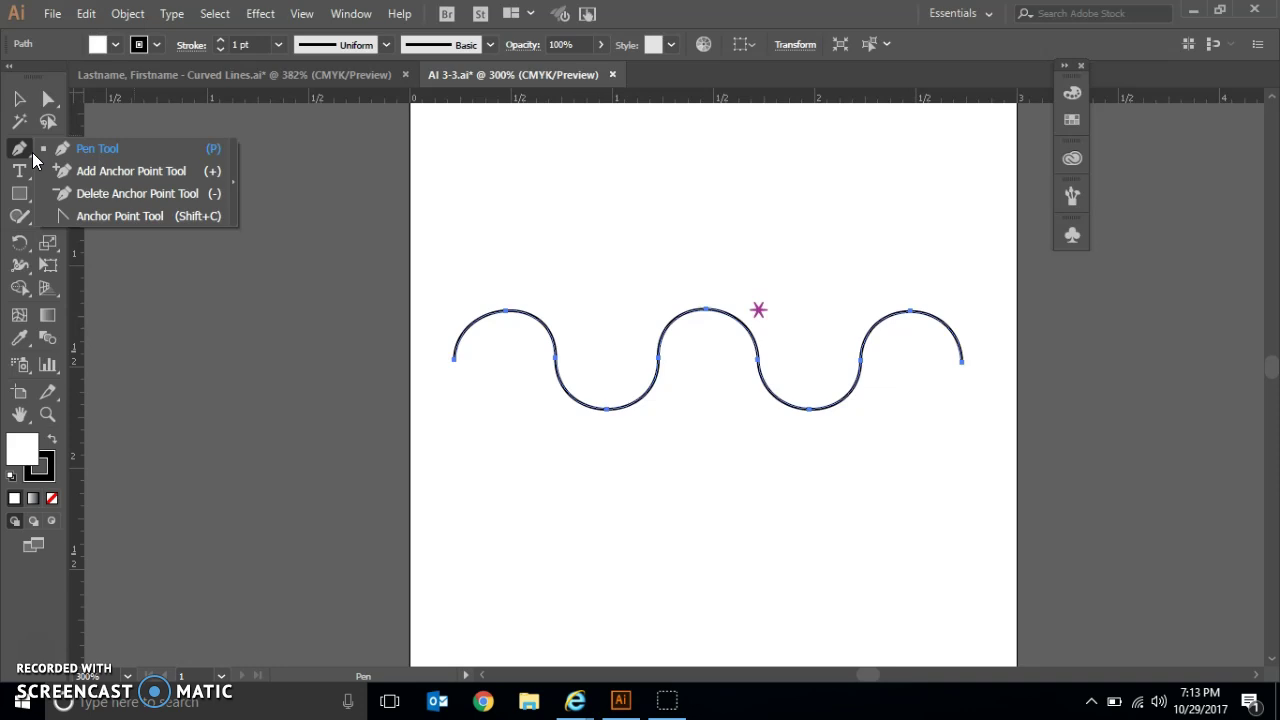
pyautogui.click(98, 217)
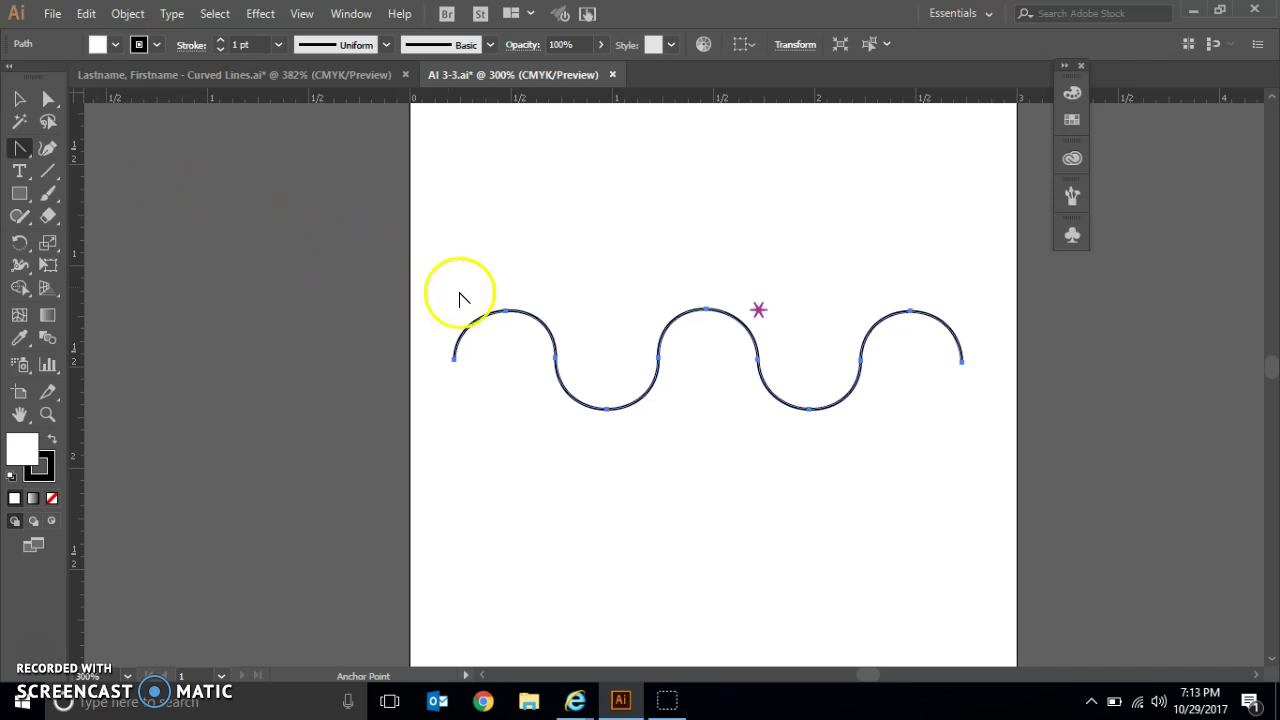
pyautogui.click(504, 312)
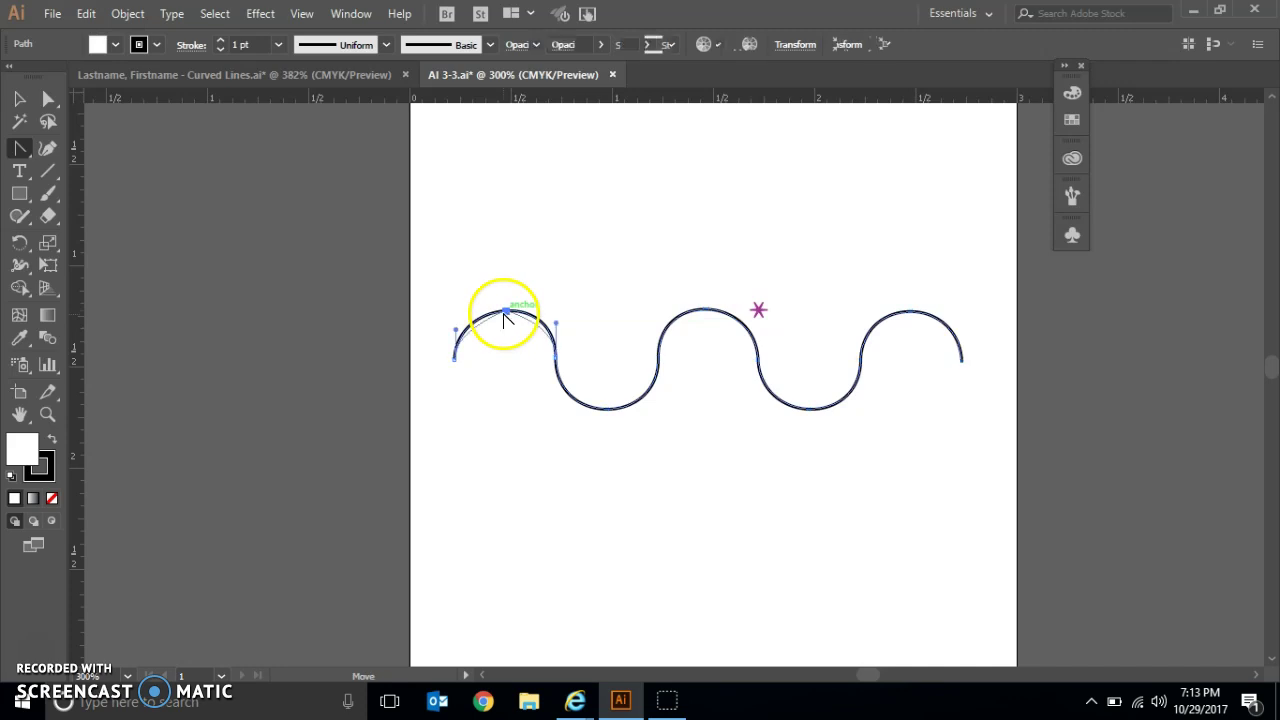
pyautogui.click(607, 407)
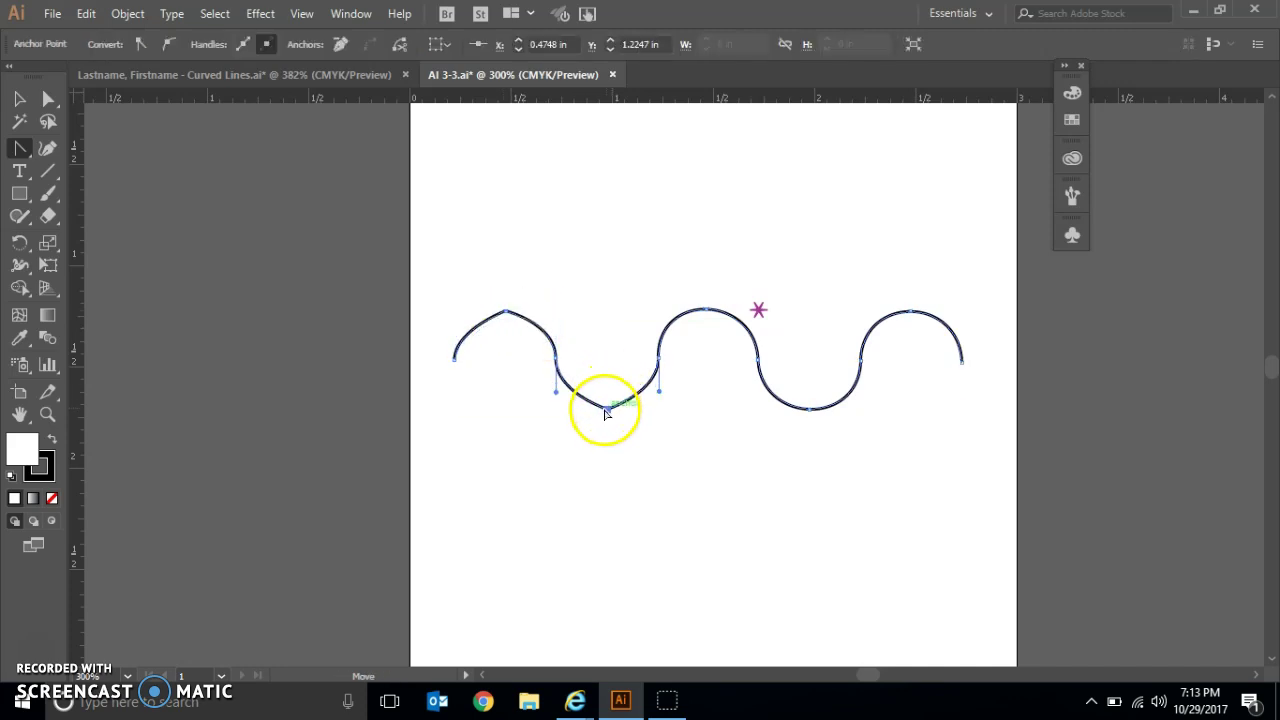
pyautogui.click(707, 310)
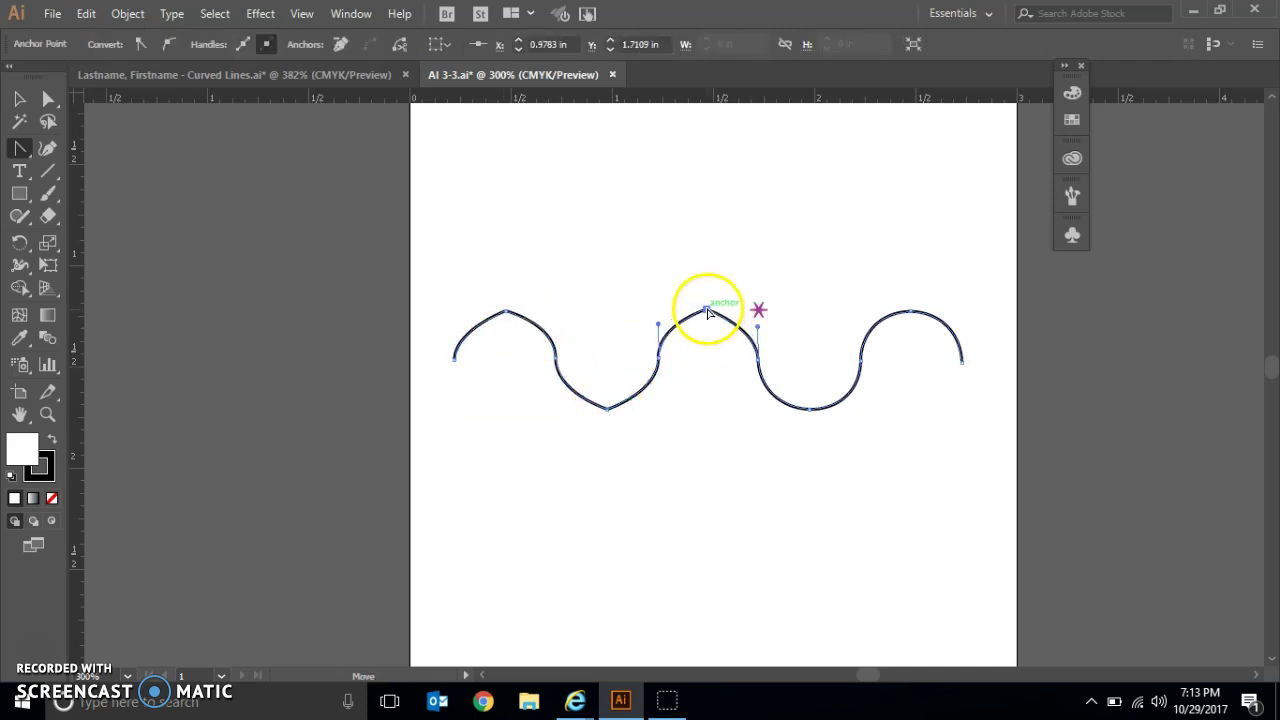
pyautogui.click(809, 407)
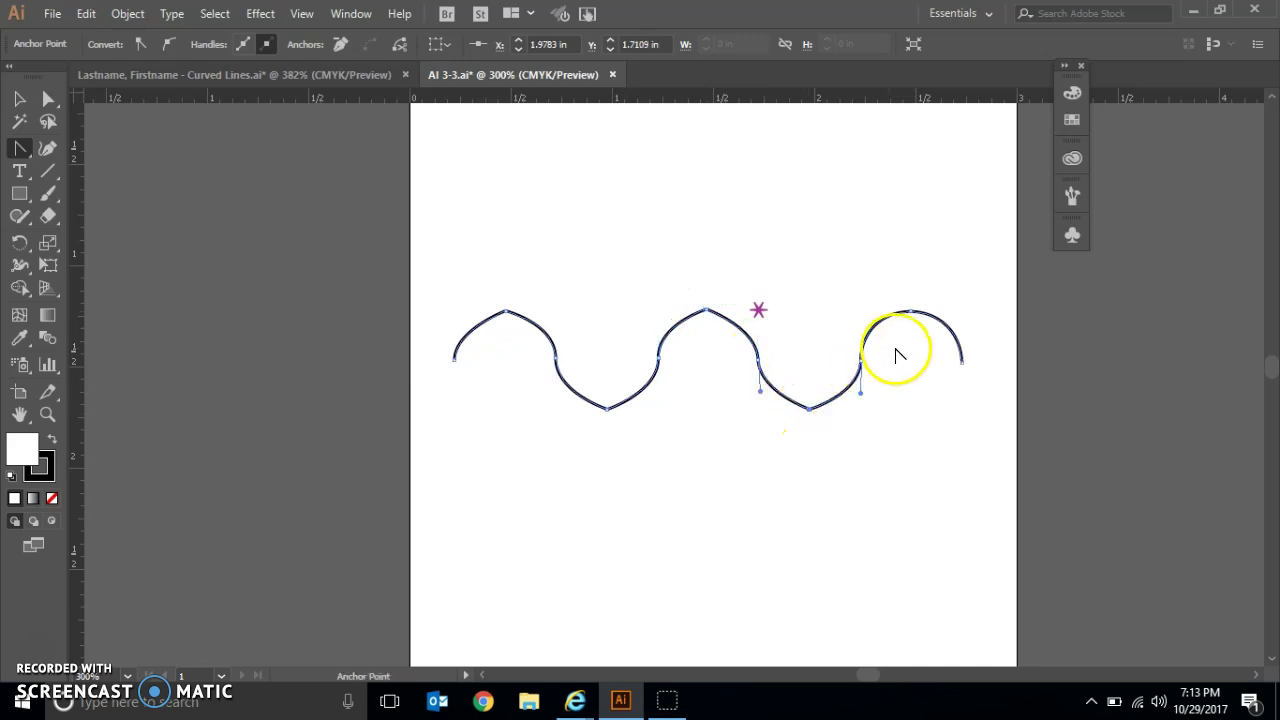
pyautogui.click(910, 314)
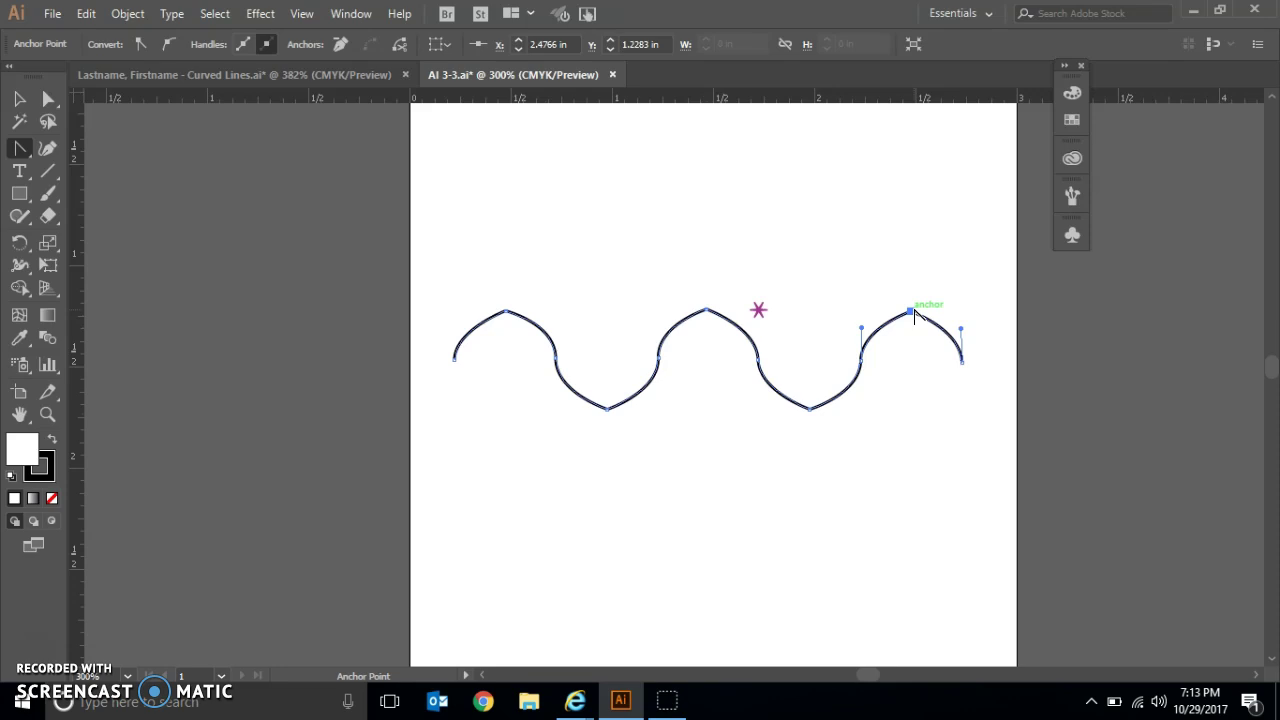
pyautogui.click(910, 313)
# - Convert the wave path's two endpoints and four midline anchors to corner points, straightening all its segments
pyautogui.click(454, 359)
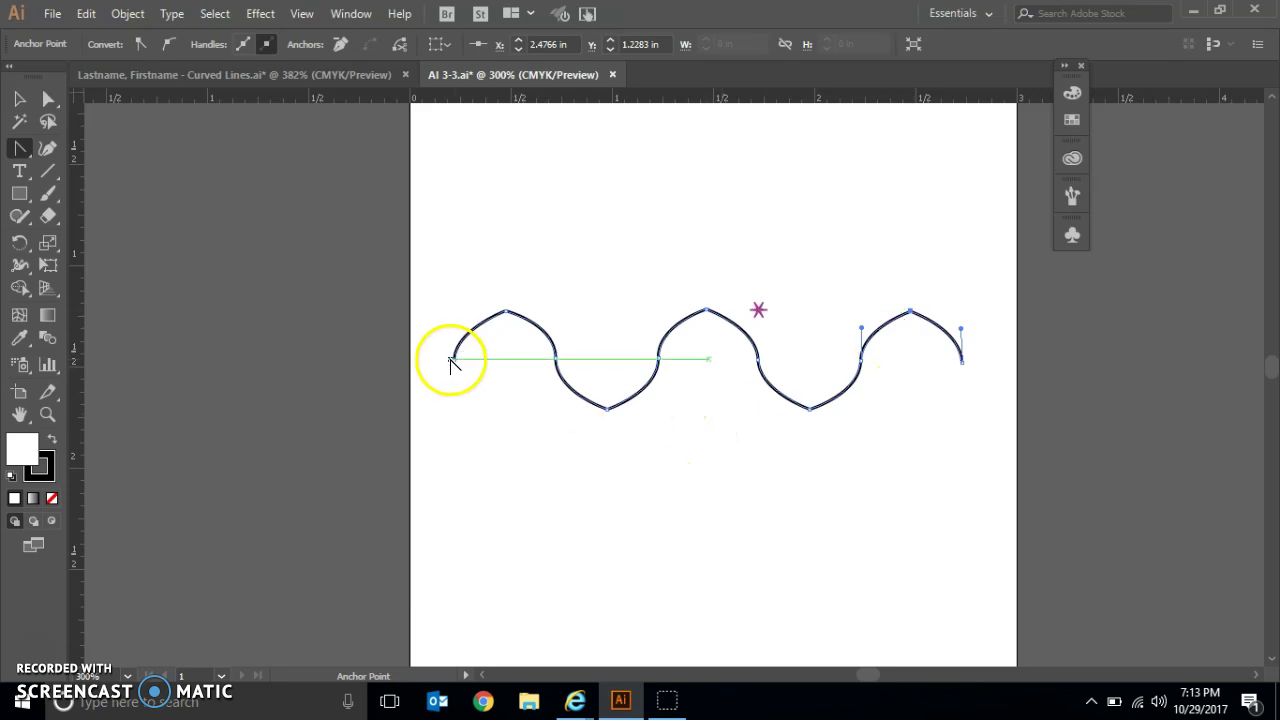
pyautogui.click(454, 360)
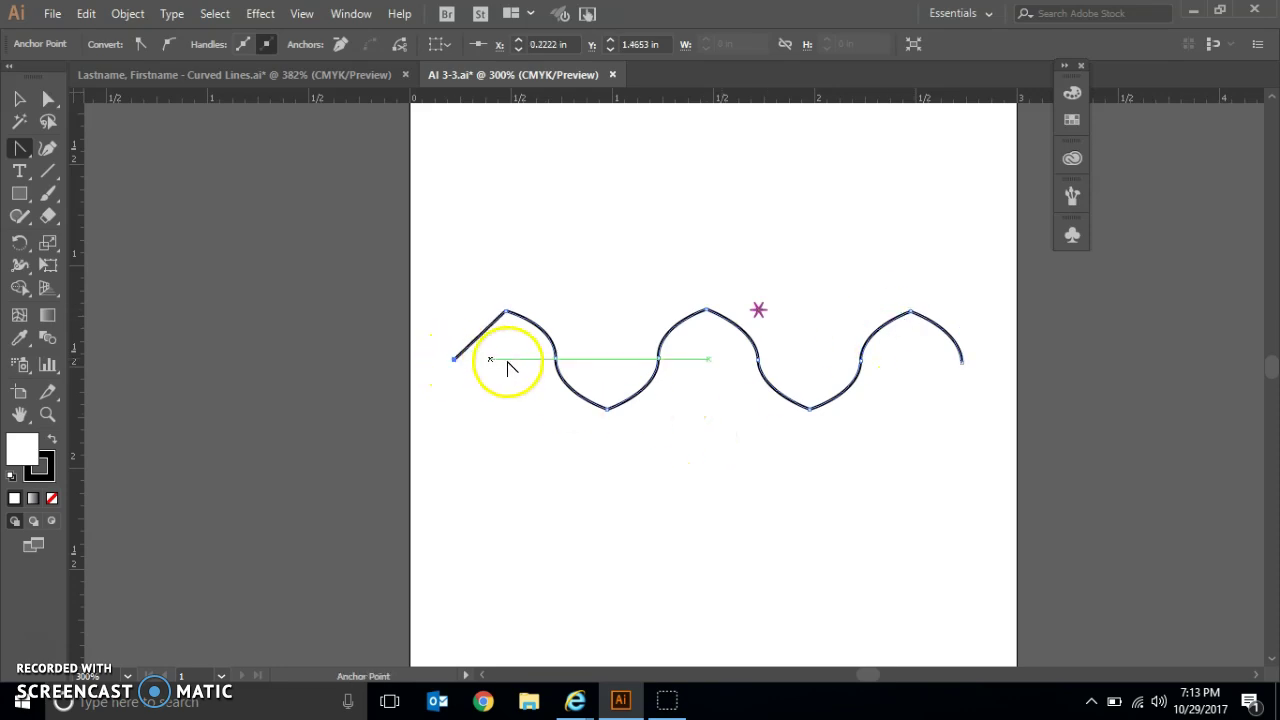
pyautogui.click(557, 359)
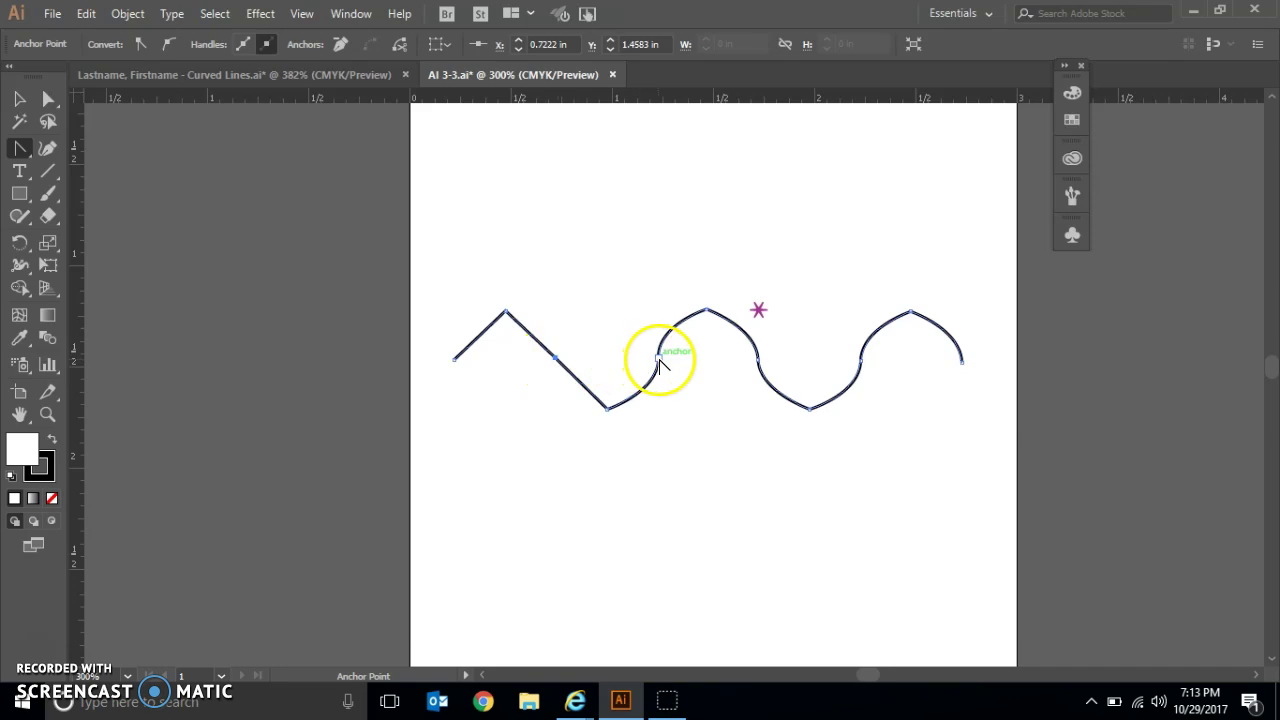
pyautogui.click(659, 359)
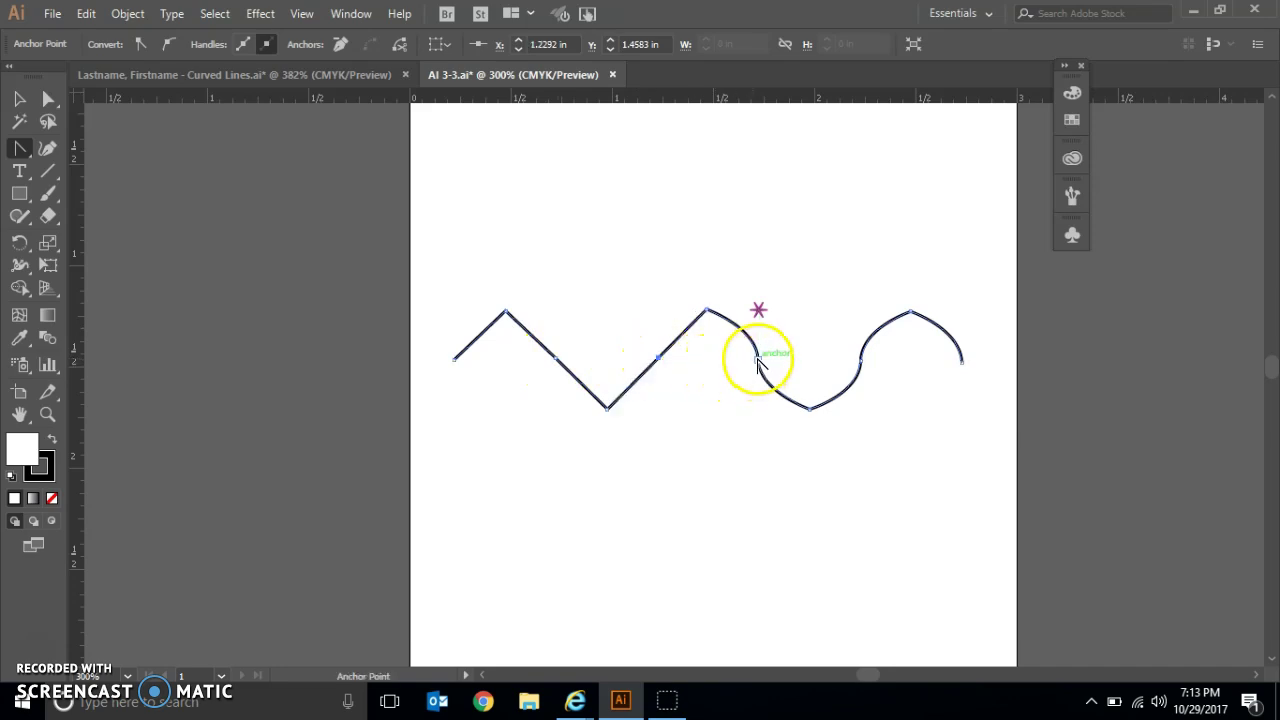
pyautogui.click(758, 359)
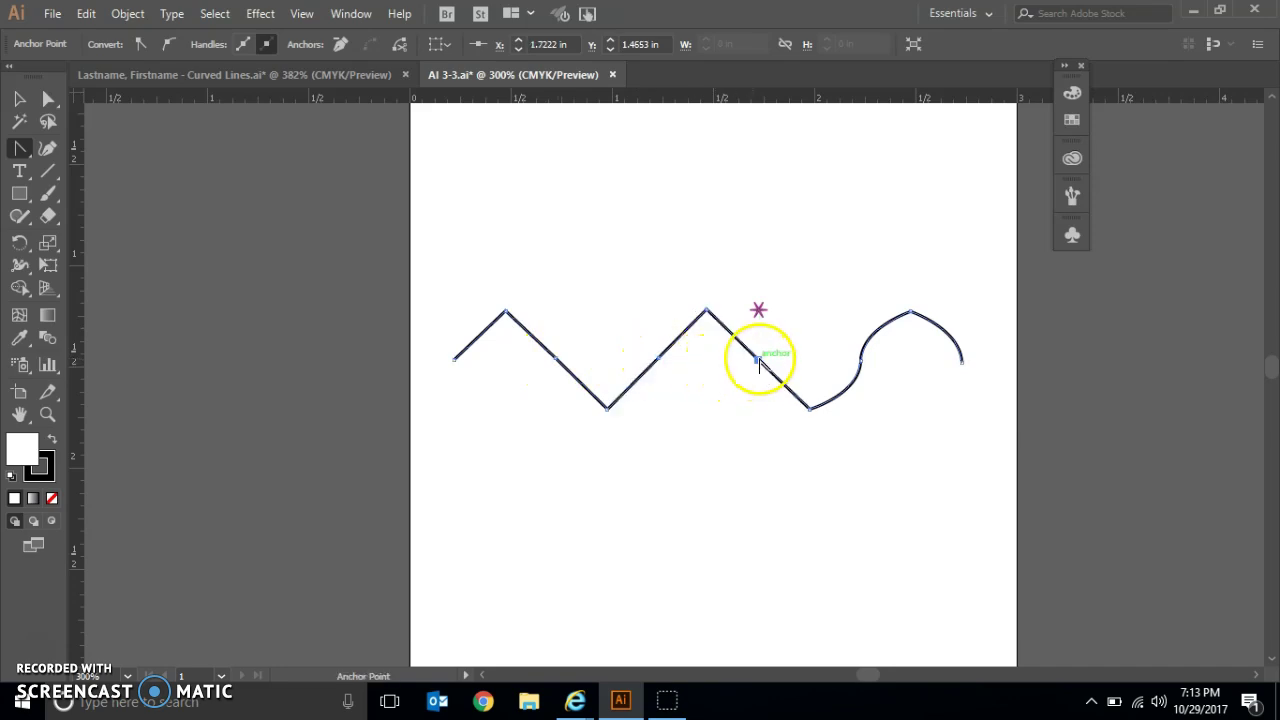
pyautogui.click(860, 359)
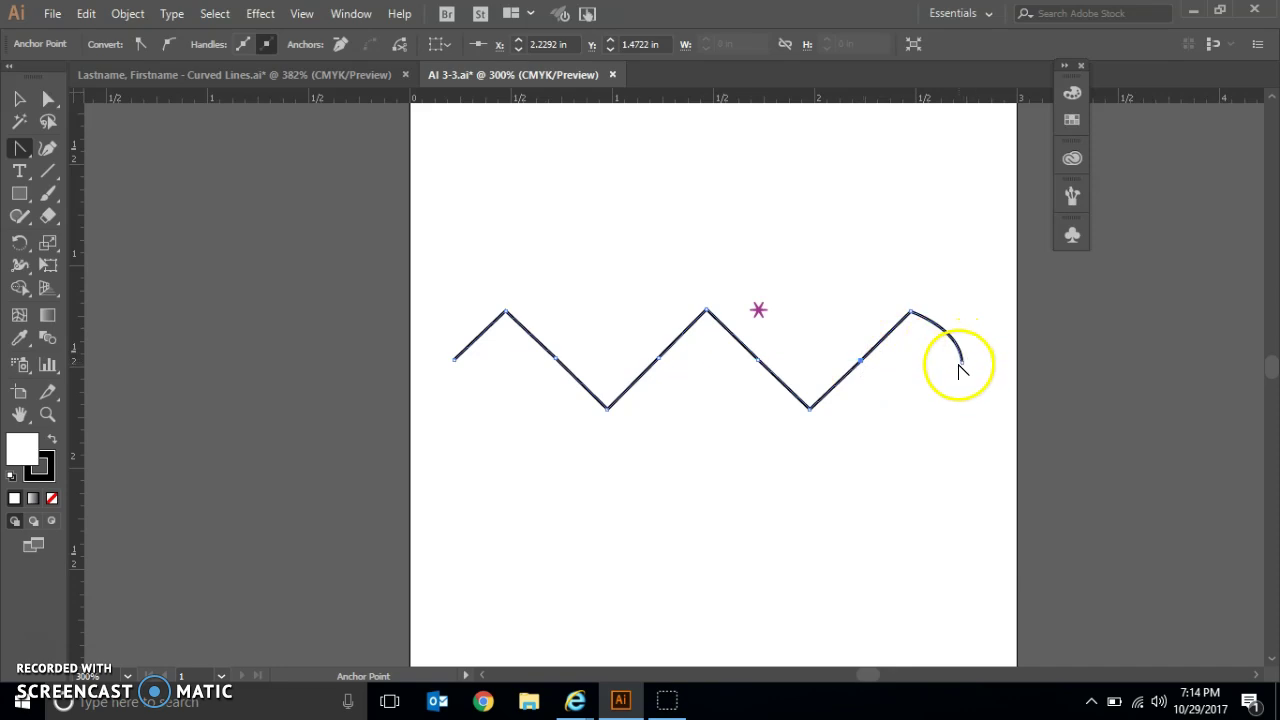
pyautogui.click(962, 364)
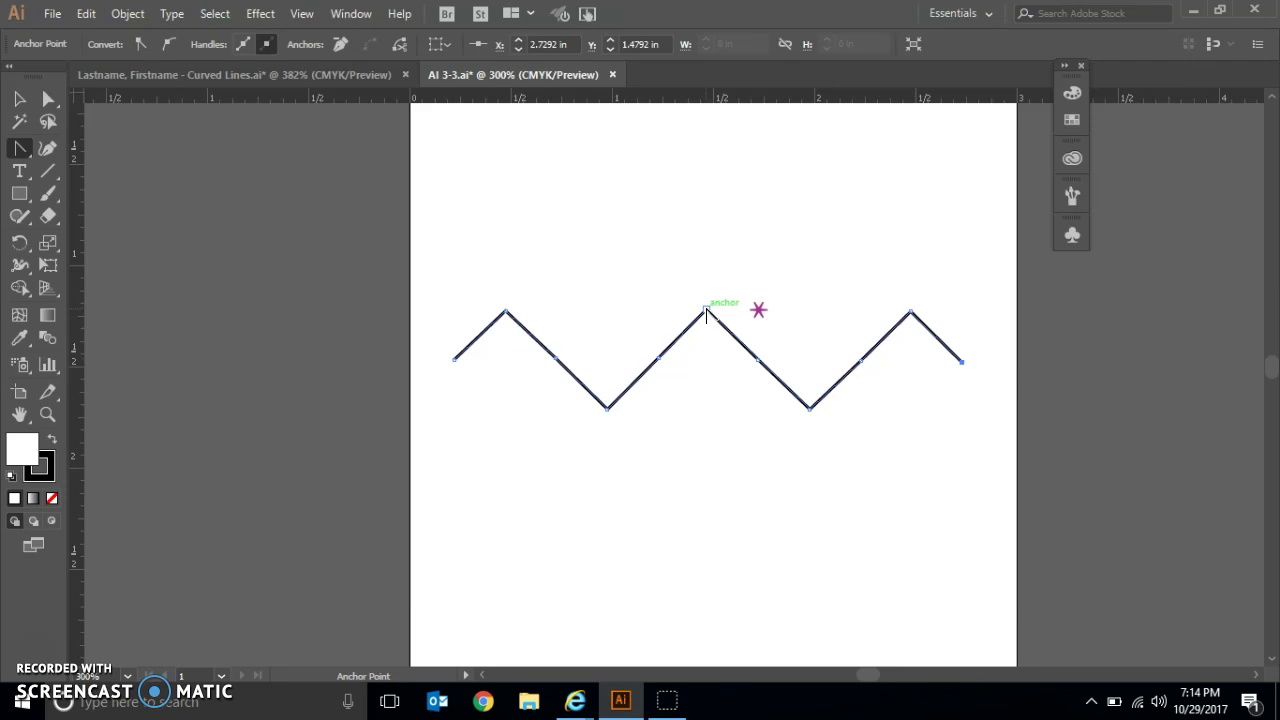
# - Pull horizontal direction handles out of the three upper peak anchors to round them, extending the middle one's handle to the purple asterisk
pyautogui.moveTo(707, 310)
pyautogui.mouseDown()
pyautogui.moveTo(749, 303)
pyautogui.moveTo(757, 316)
pyautogui.mouseUp()
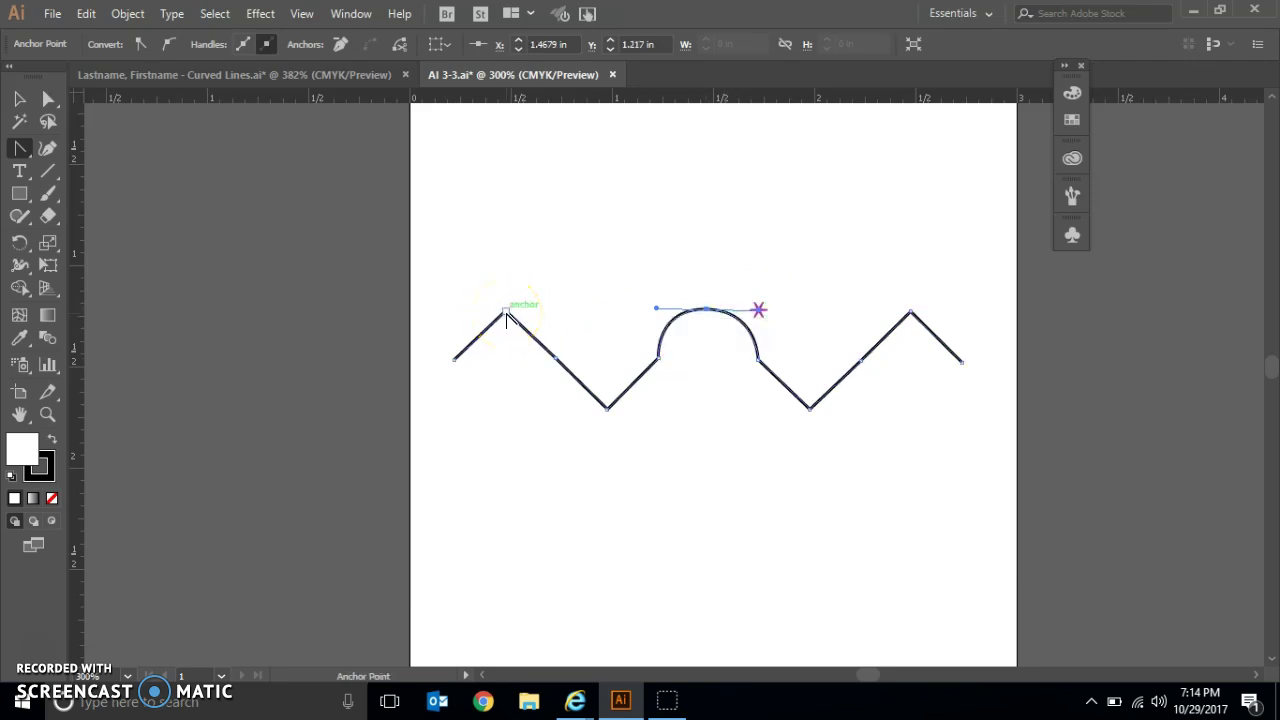
pyautogui.moveTo(505, 314); pyautogui.dragTo(551, 313)
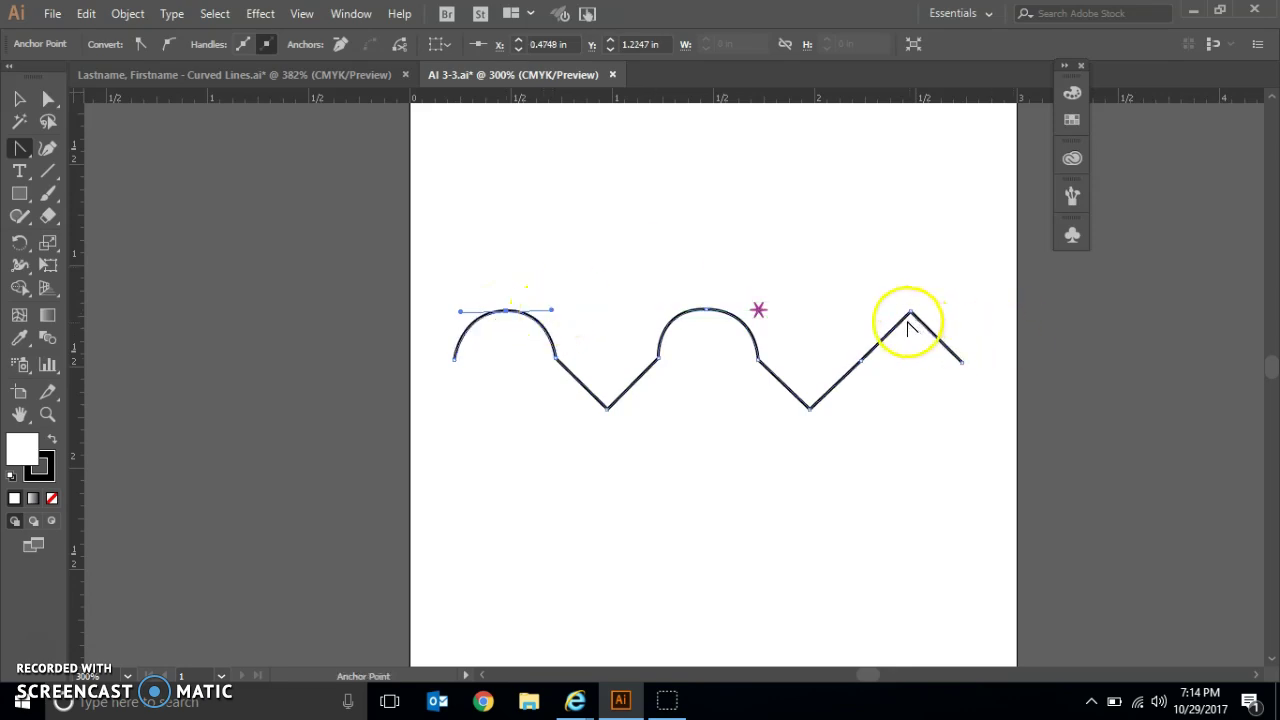
pyautogui.moveTo(912, 316); pyautogui.dragTo(965, 316)
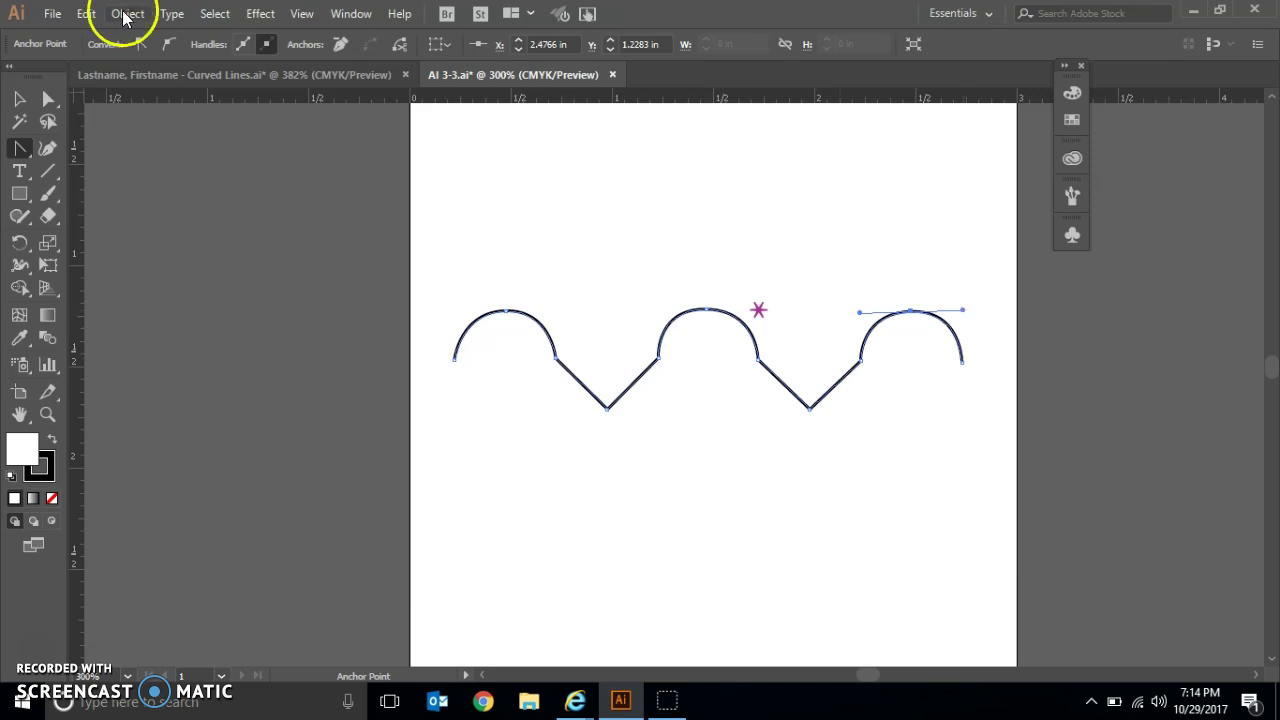
# - Display the saved View #2
pyautogui.click(302, 14)
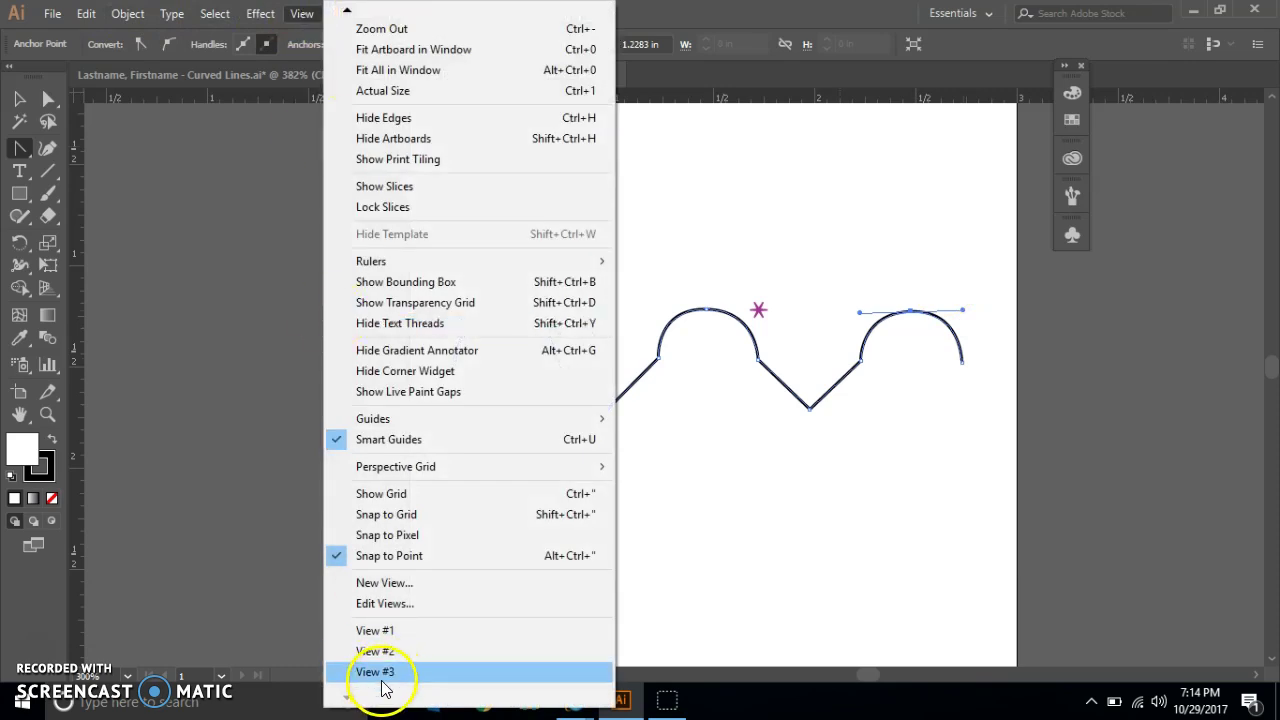
pyautogui.click(388, 655)
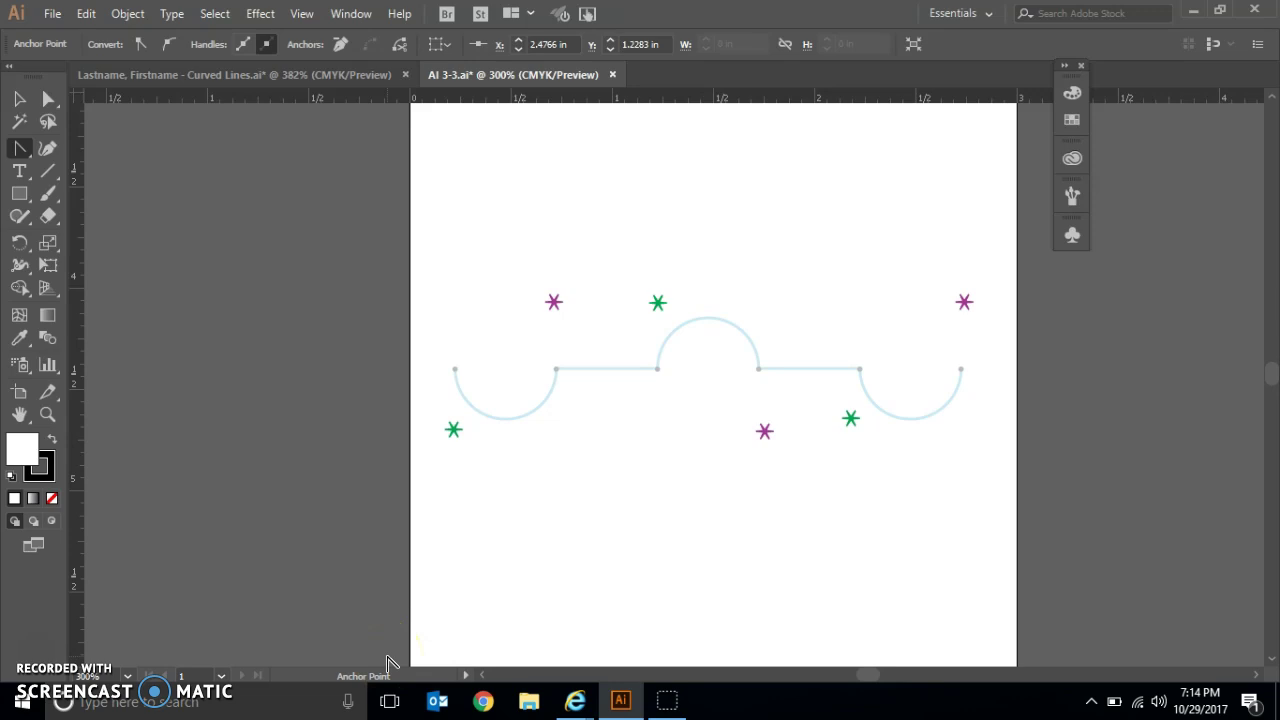
pyautogui.click(368, 636)
# - Draw the first downward arc with the Pen tool, pulling handles to the first green and purple asterisks, and remove the second anchor's outgoing handle
pyautogui.click(30, 153)
pyautogui.moveTo(32, 162); pyautogui.dragTo(80, 152)
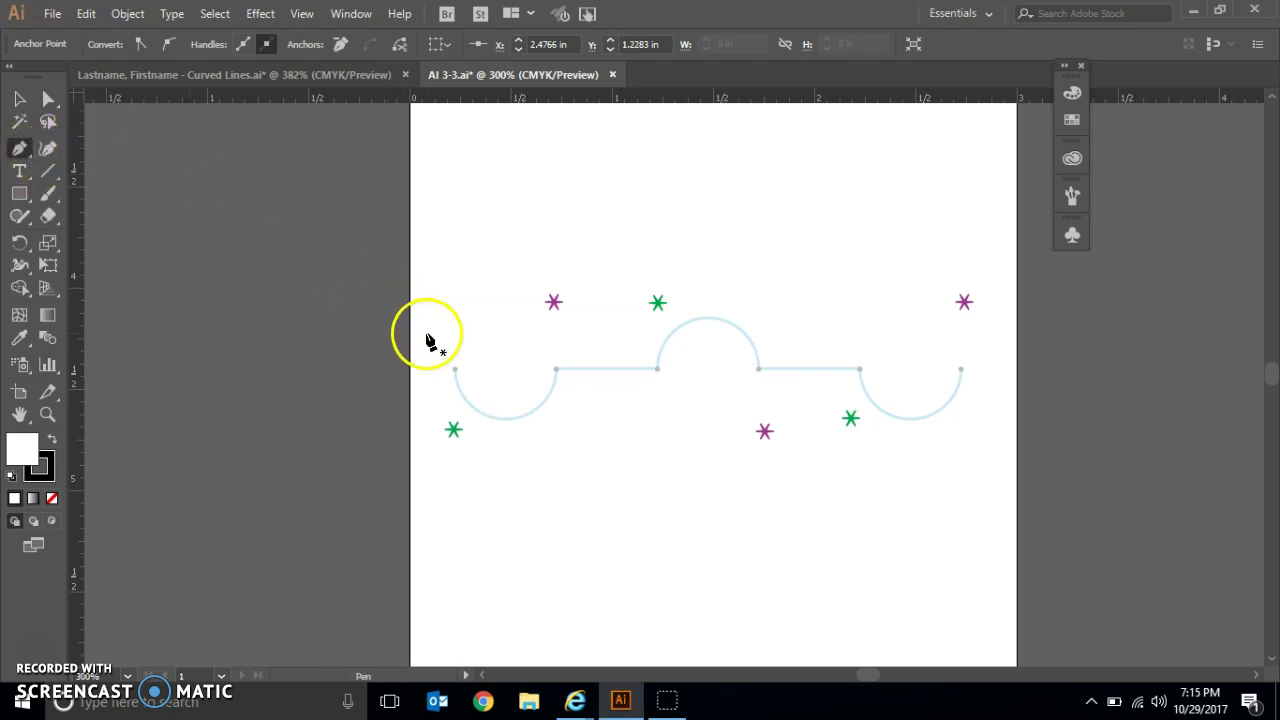
pyautogui.click(455, 373)
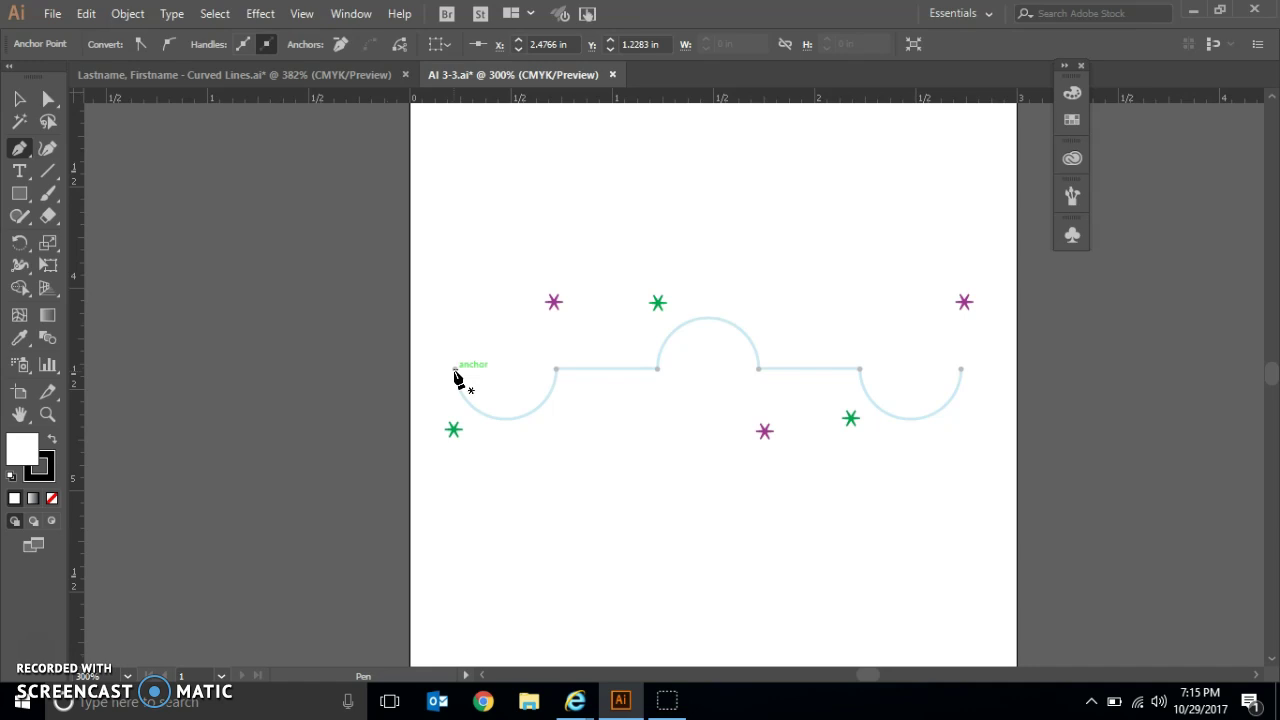
pyautogui.moveTo(455, 370); pyautogui.dragTo(451, 435)
pyautogui.moveTo(558, 372); pyautogui.dragTo(556, 308)
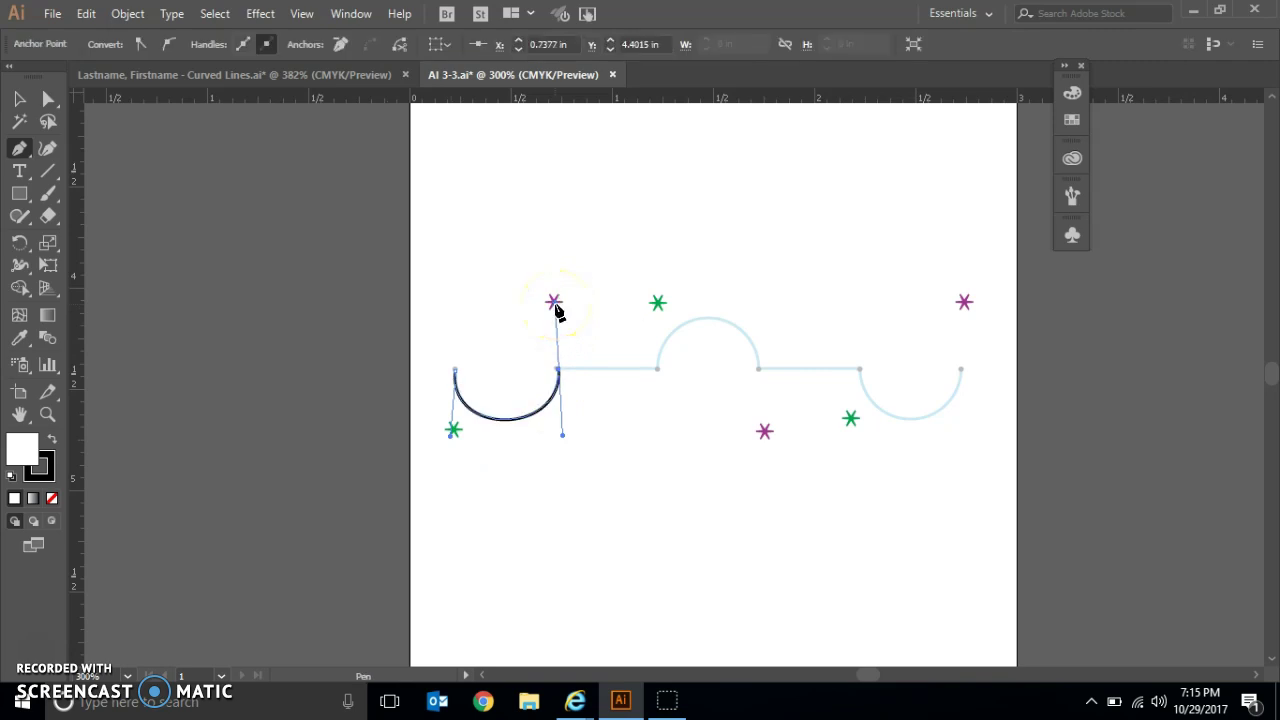
pyautogui.moveTo(558, 371); pyautogui.dragTo(561, 372)
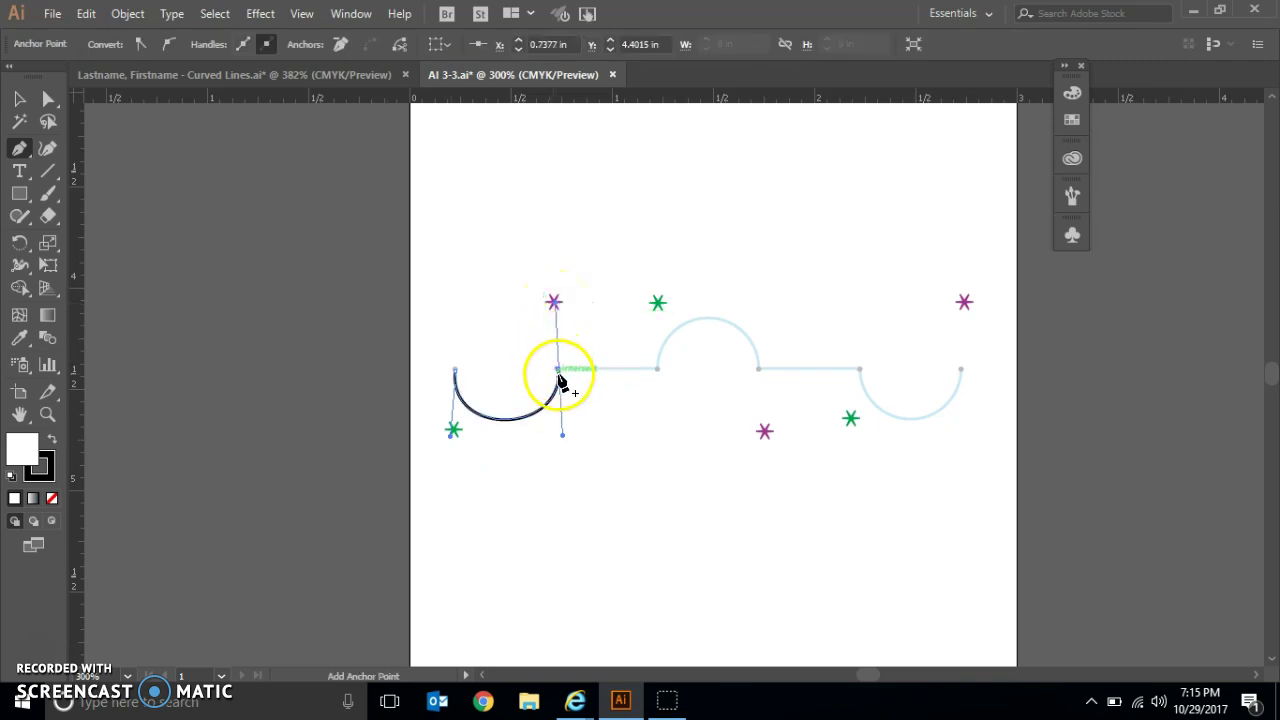
pyautogui.click(558, 370)
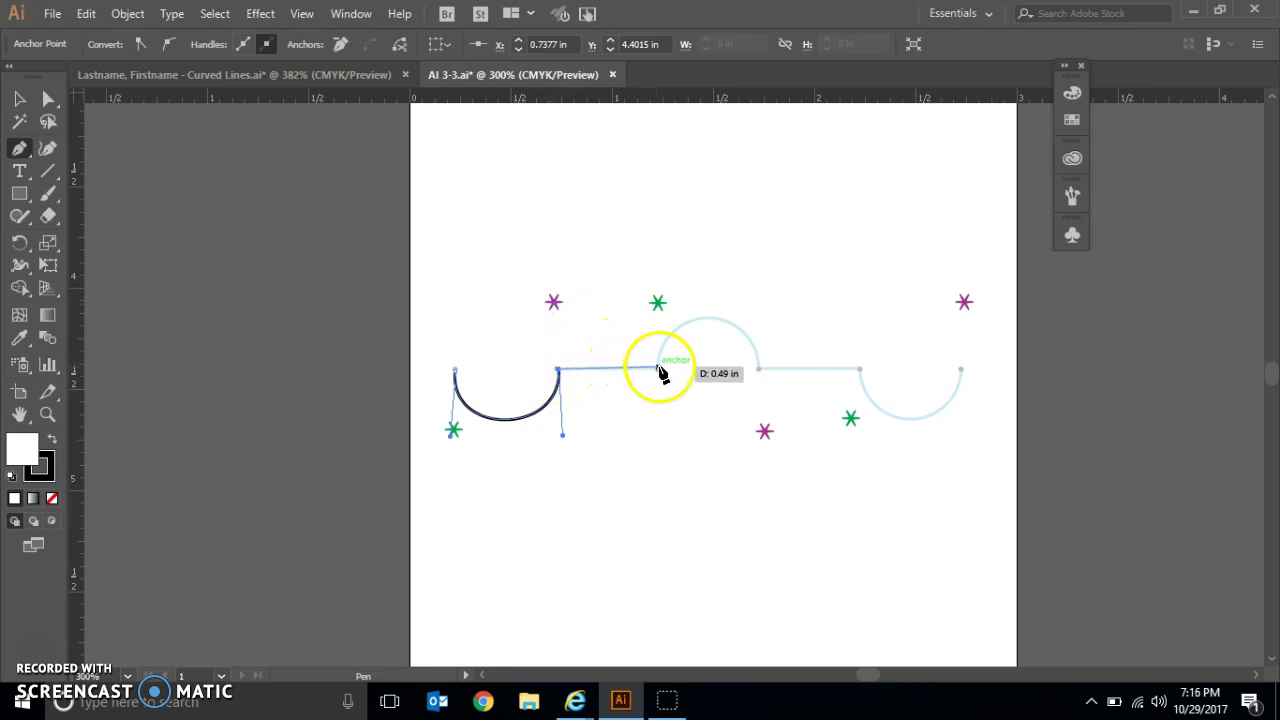
# - Add the straight segment and upward arc, pulling handles to the second green and purple asterisks, and remove the fourth anchor's outgoing handle
pyautogui.moveTo(660, 372); pyautogui.dragTo(656, 320)
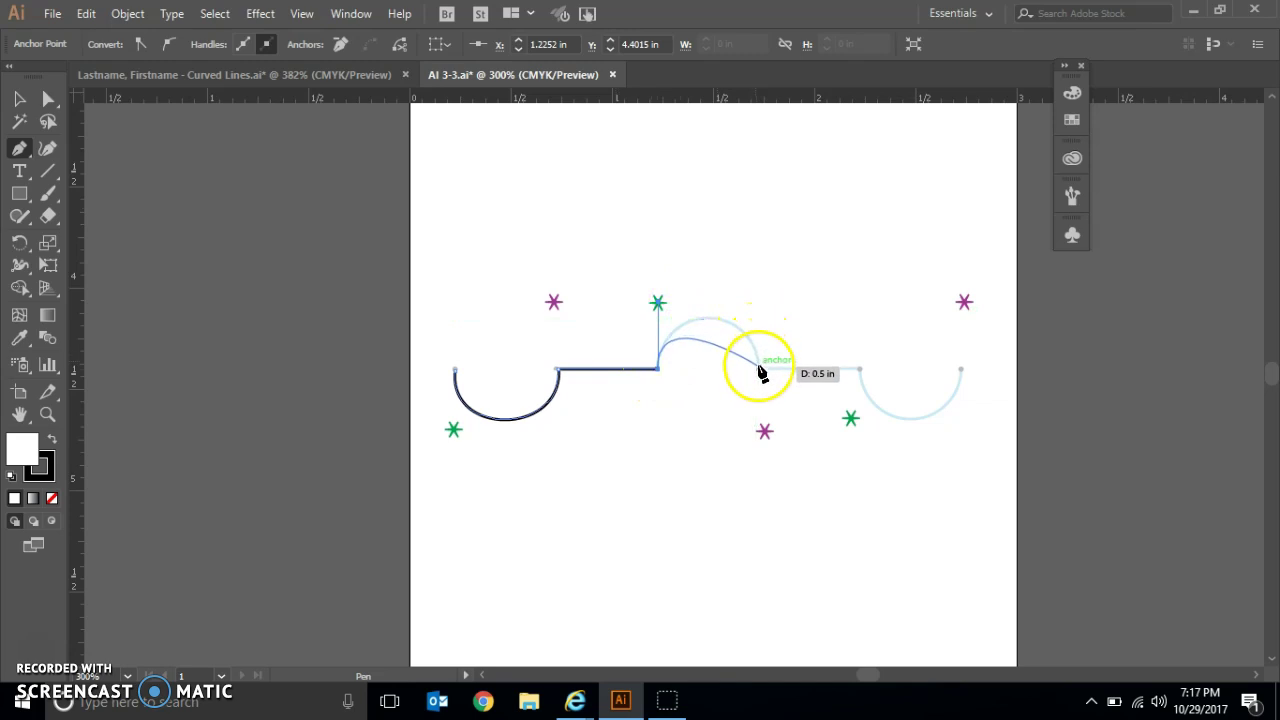
pyautogui.moveTo(758, 369); pyautogui.dragTo(760, 433)
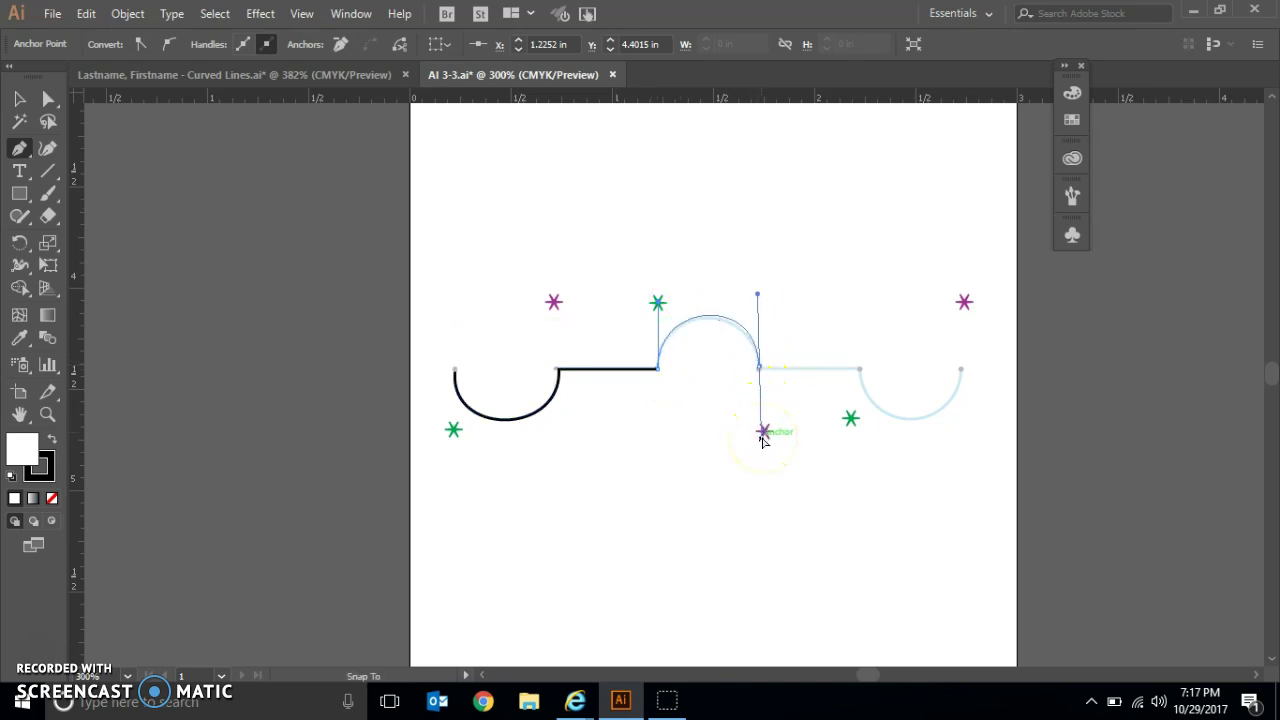
pyautogui.click(759, 368)
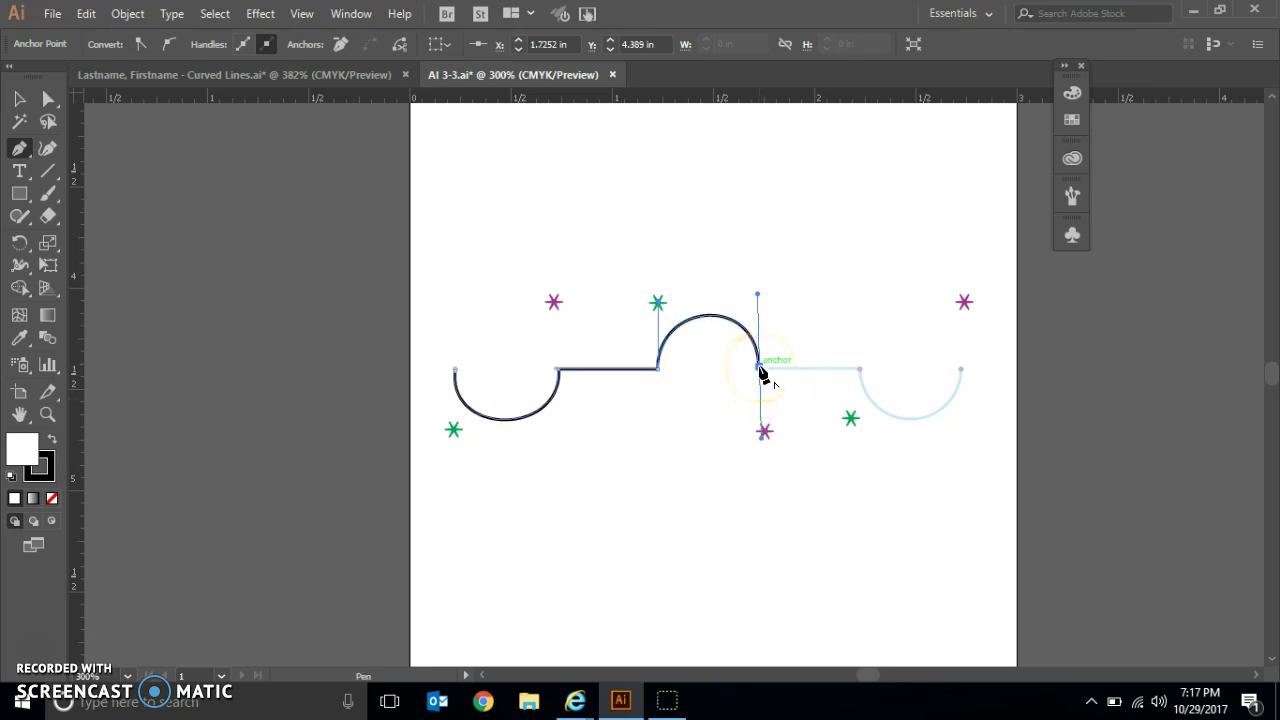
# - Add the second straight segment and last downward arc, pulling handles to the last green and purple asterisks, and deselect the path
pyautogui.click(858, 372)
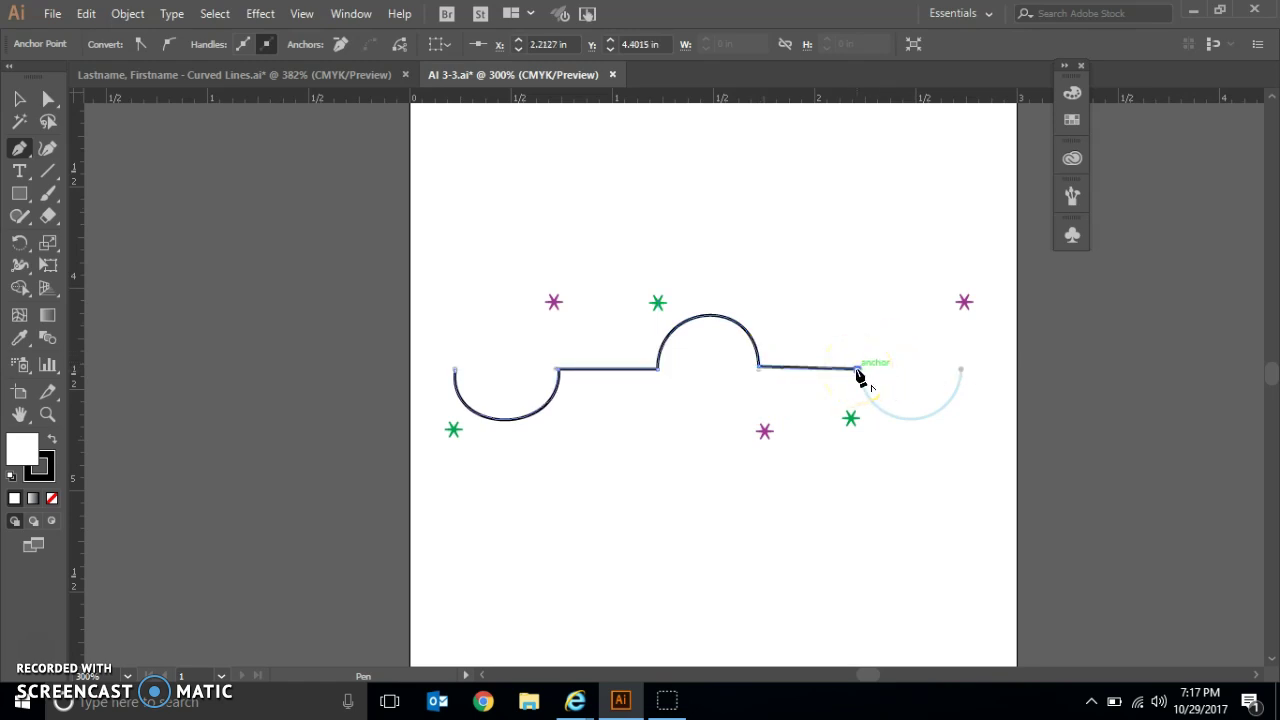
pyautogui.moveTo(857, 372); pyautogui.dragTo(851, 420)
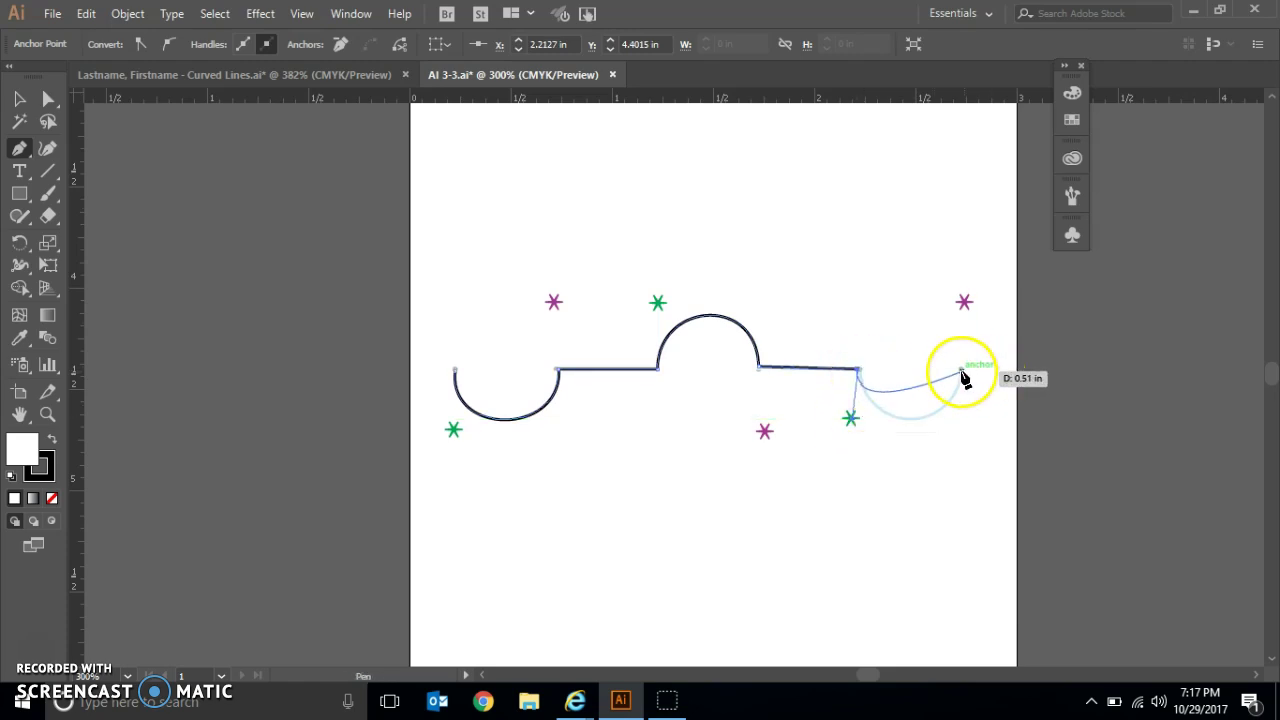
pyautogui.moveTo(960, 376); pyautogui.dragTo(966, 305)
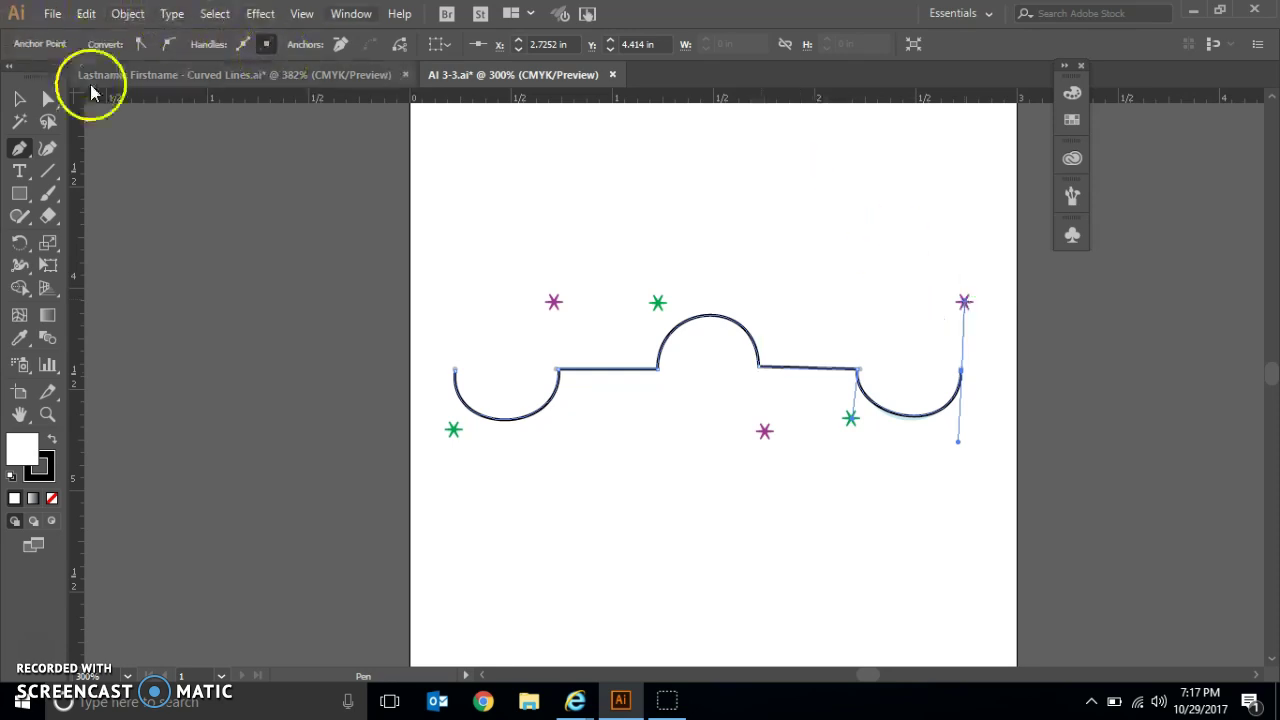
pyautogui.click(47, 97)
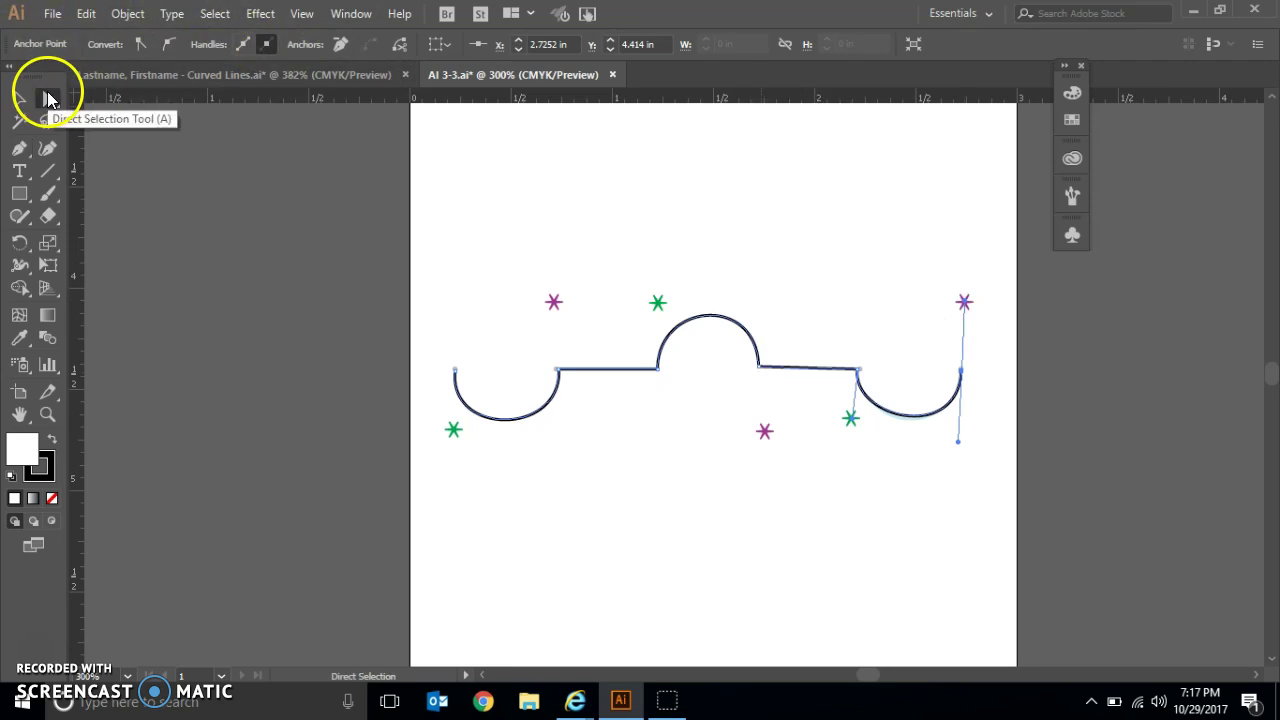
pyautogui.click(508, 308)
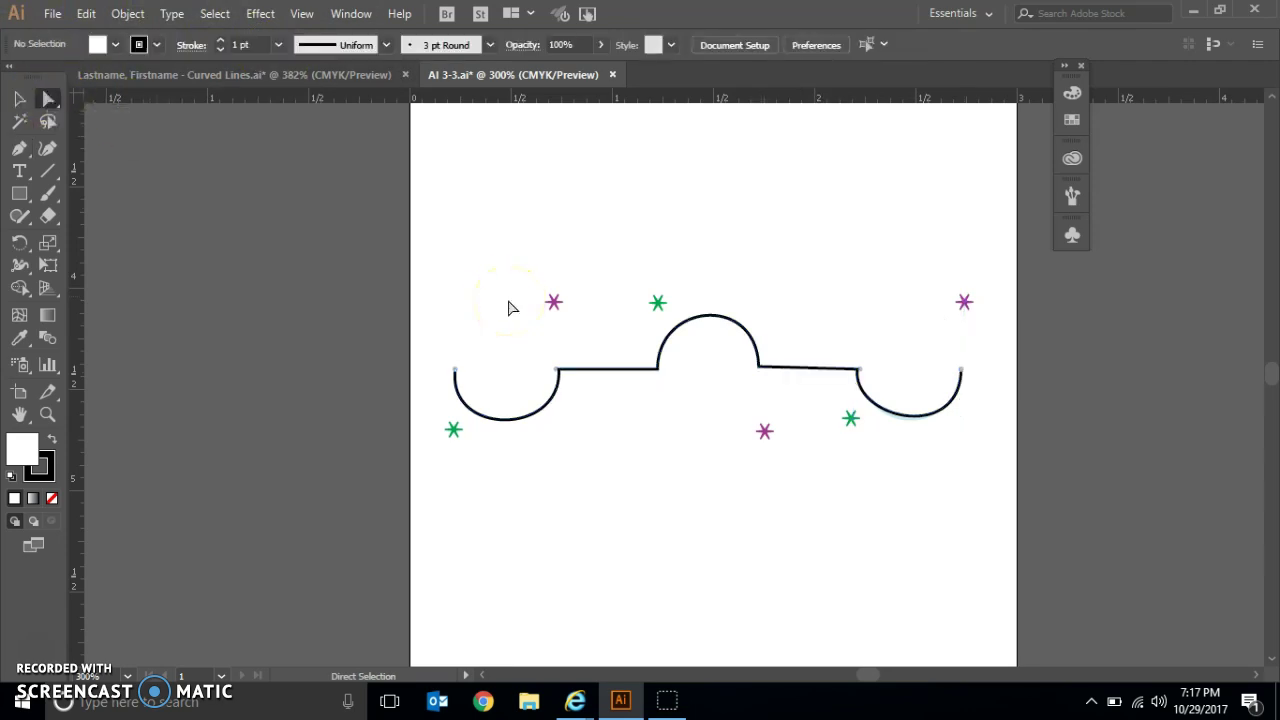
# - Display the saved View #3 and activate the Pen tool
pyautogui.click(306, 13)
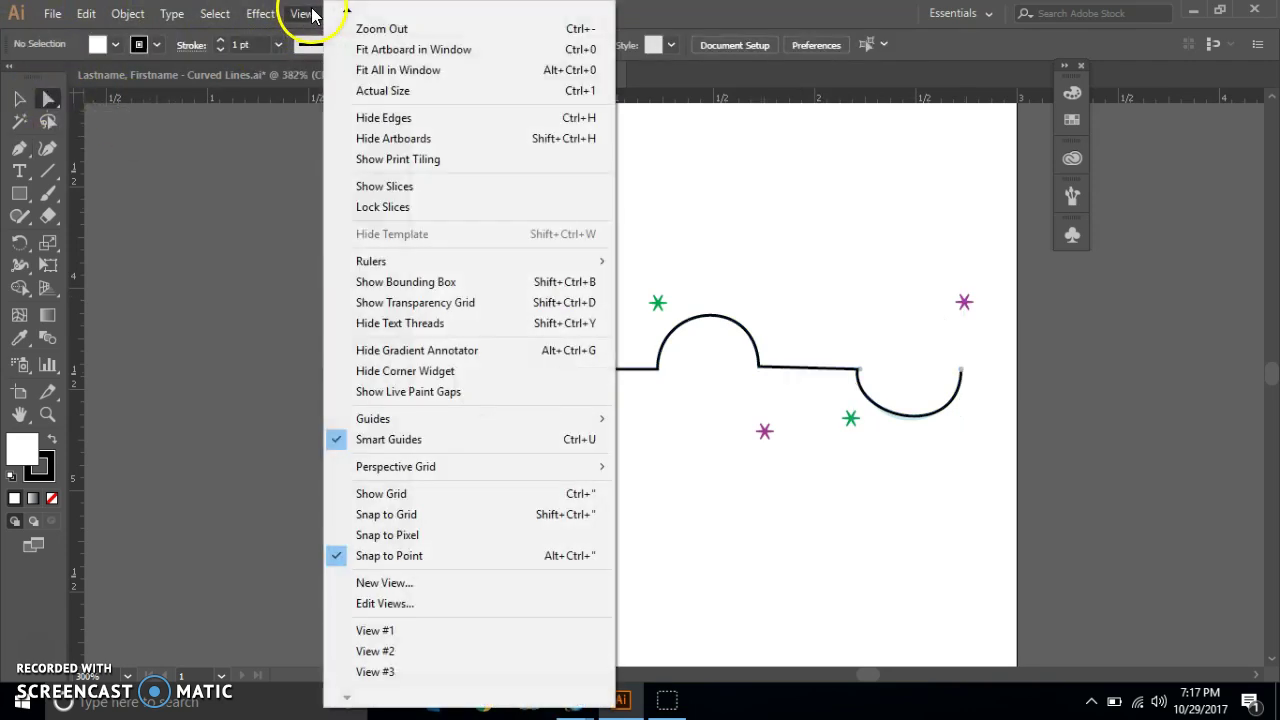
pyautogui.click(372, 673)
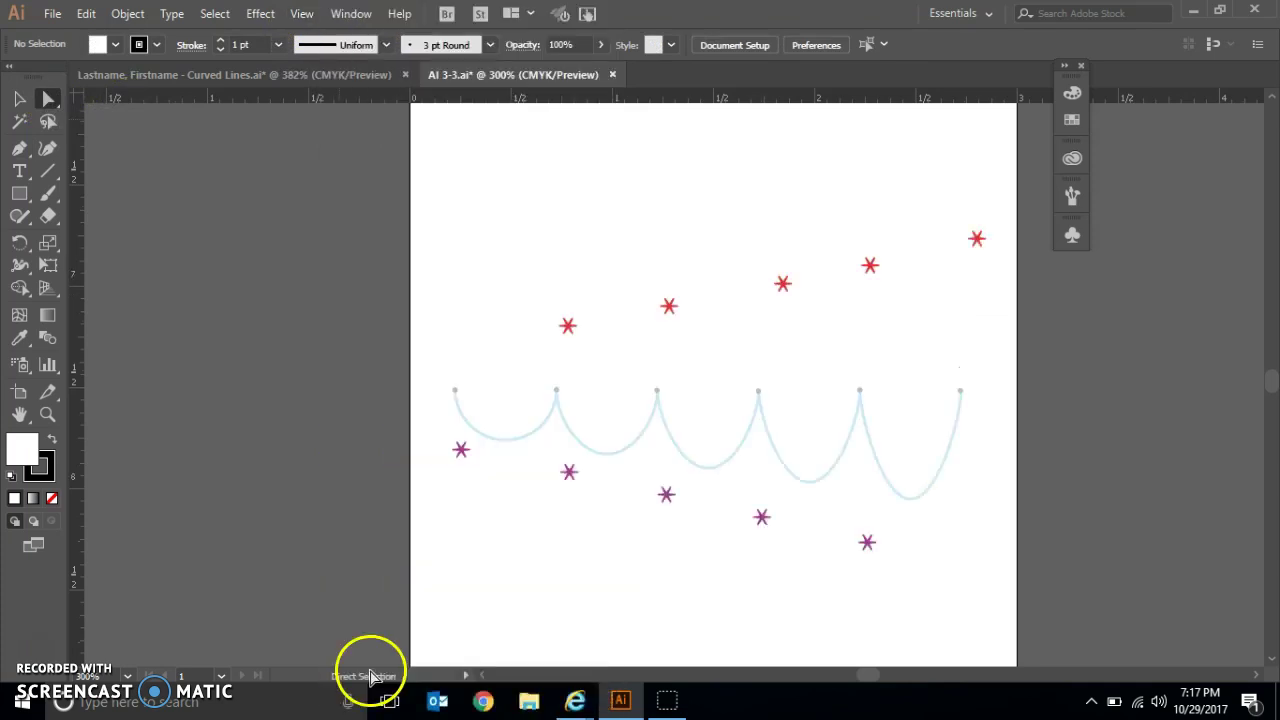
pyautogui.click(19, 150)
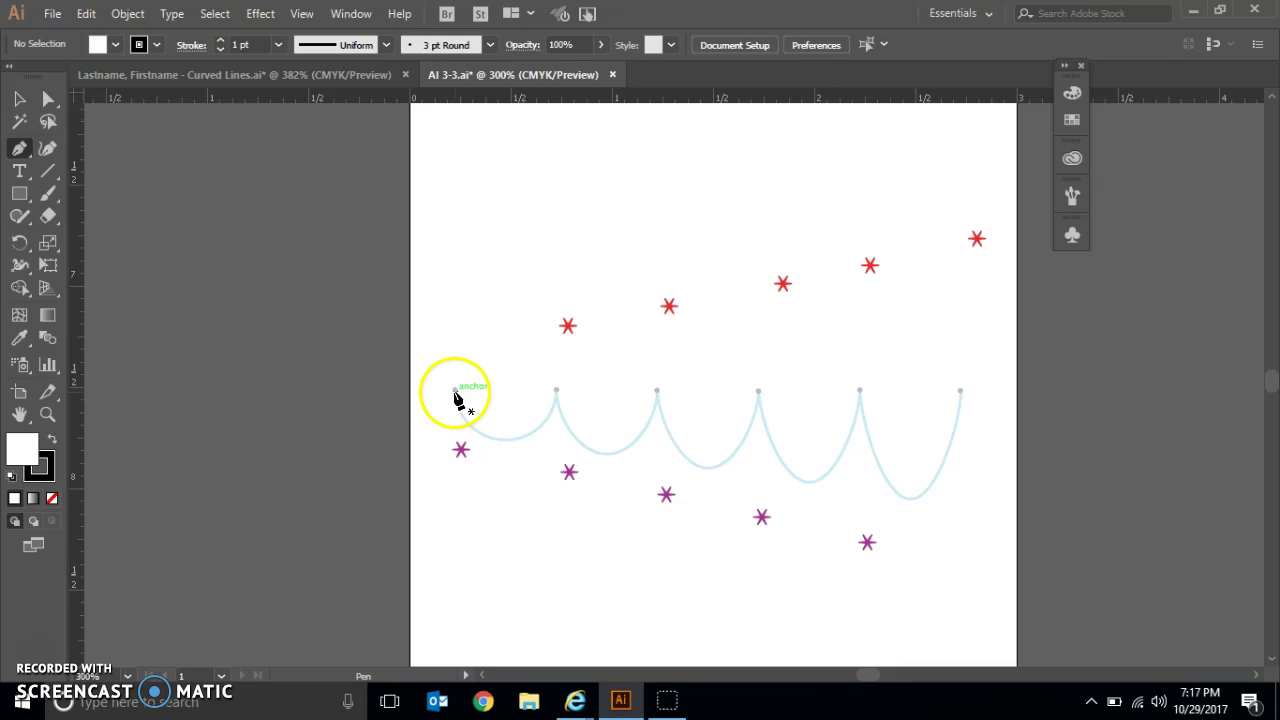
# - Draw the first scallop with the Pen tool, pulling handles to the first purple and red asterisks, and redirect the outgoing handle to the second purple asterisk
pyautogui.moveTo(455, 393); pyautogui.dragTo(463, 462)
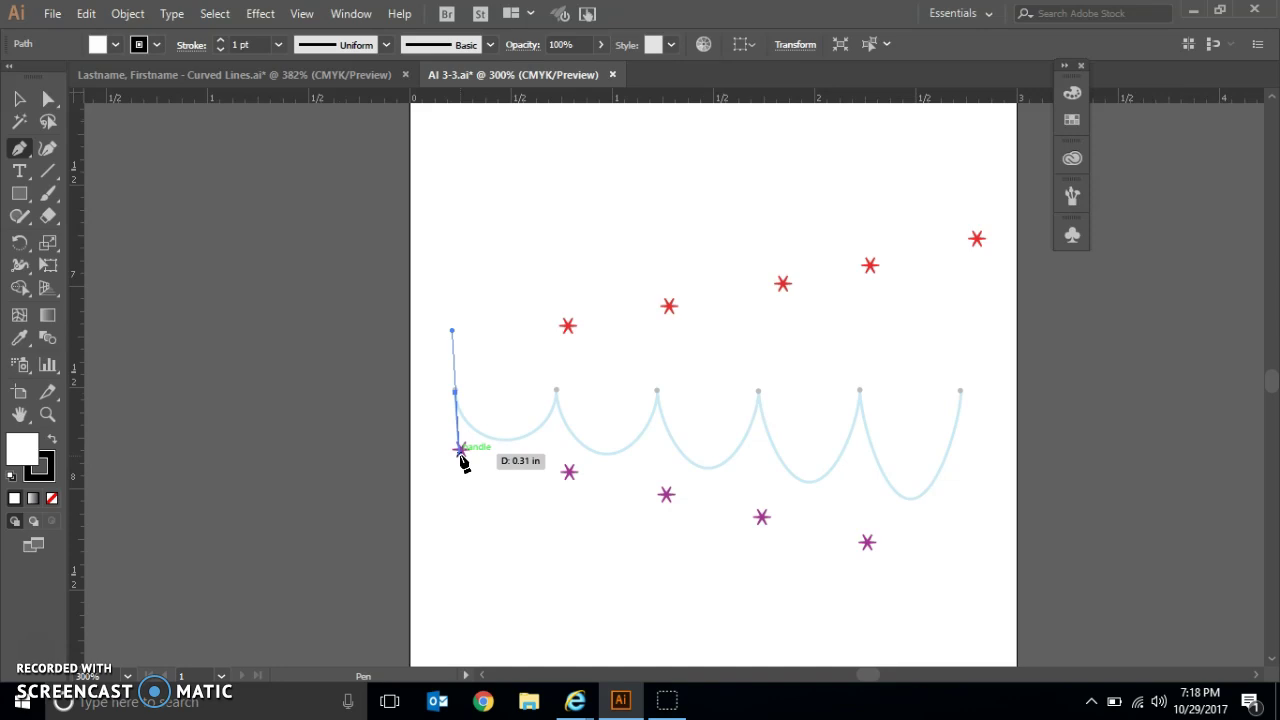
pyautogui.click(556, 393)
pyautogui.moveTo(556, 395); pyautogui.dragTo(572, 333)
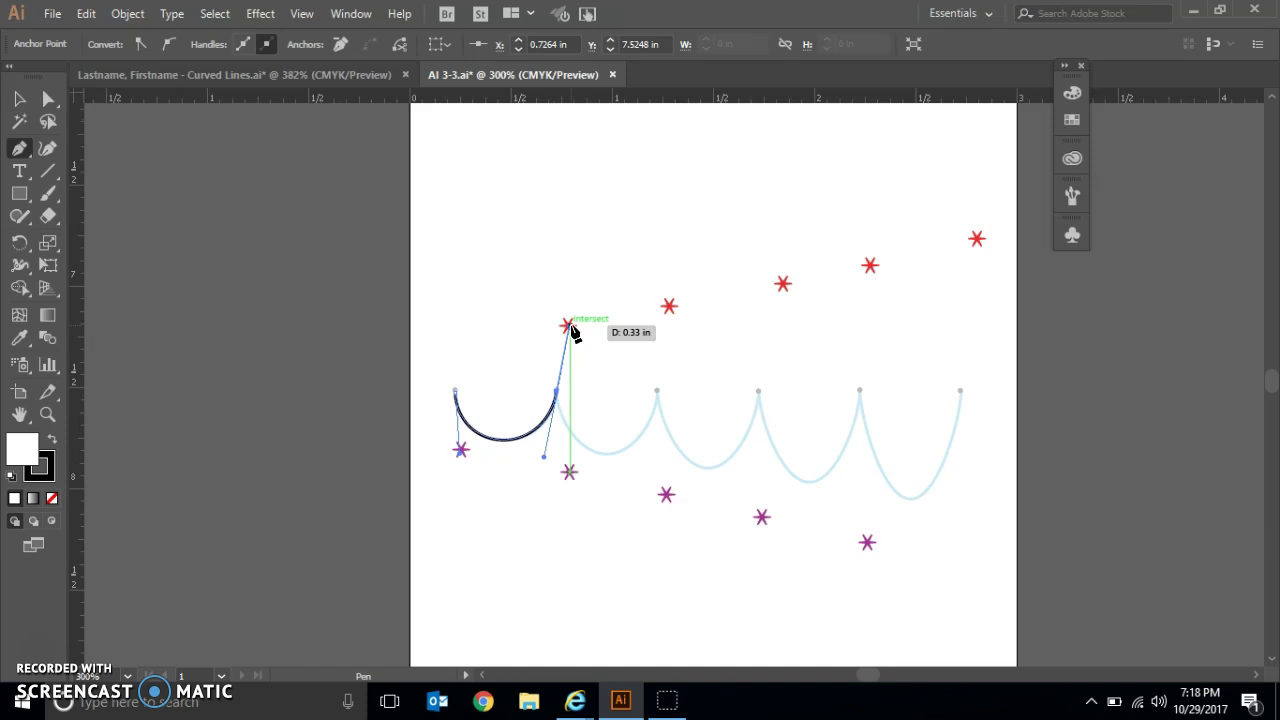
pyautogui.press('alt')
pyautogui.moveTo(570, 328); pyautogui.dragTo(573, 333)
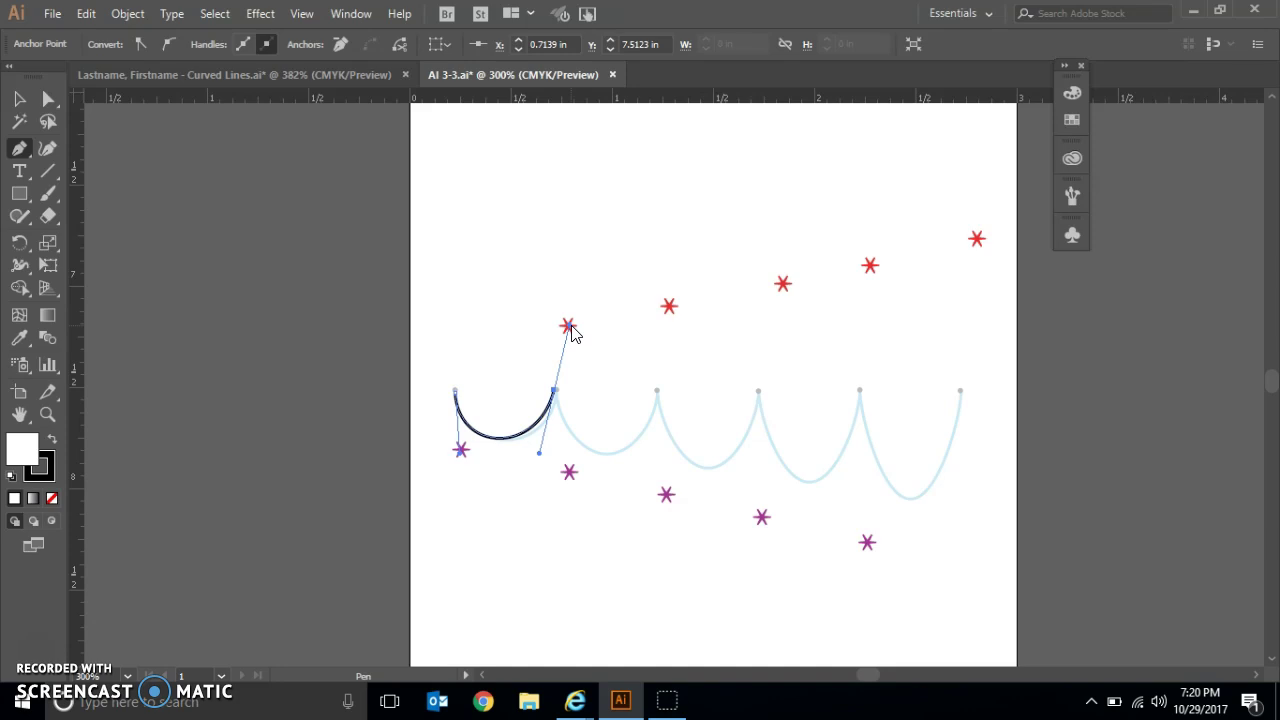
pyautogui.moveTo(572, 331); pyautogui.dragTo(572, 480)
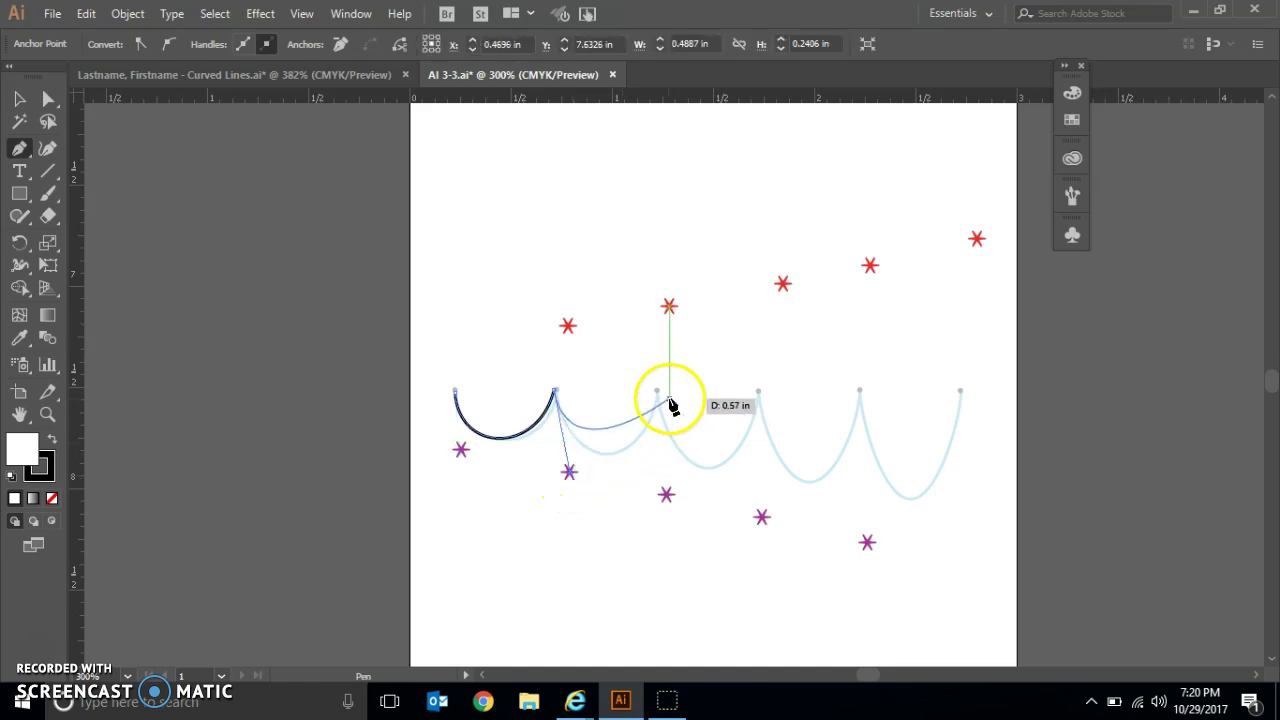
# - Add the remaining four scallops along the template, pulling handles to the red asterisks and redirecting the outgoing handle at each cusp to its purple asterisk
pyautogui.moveTo(656, 392); pyautogui.dragTo(672, 311)
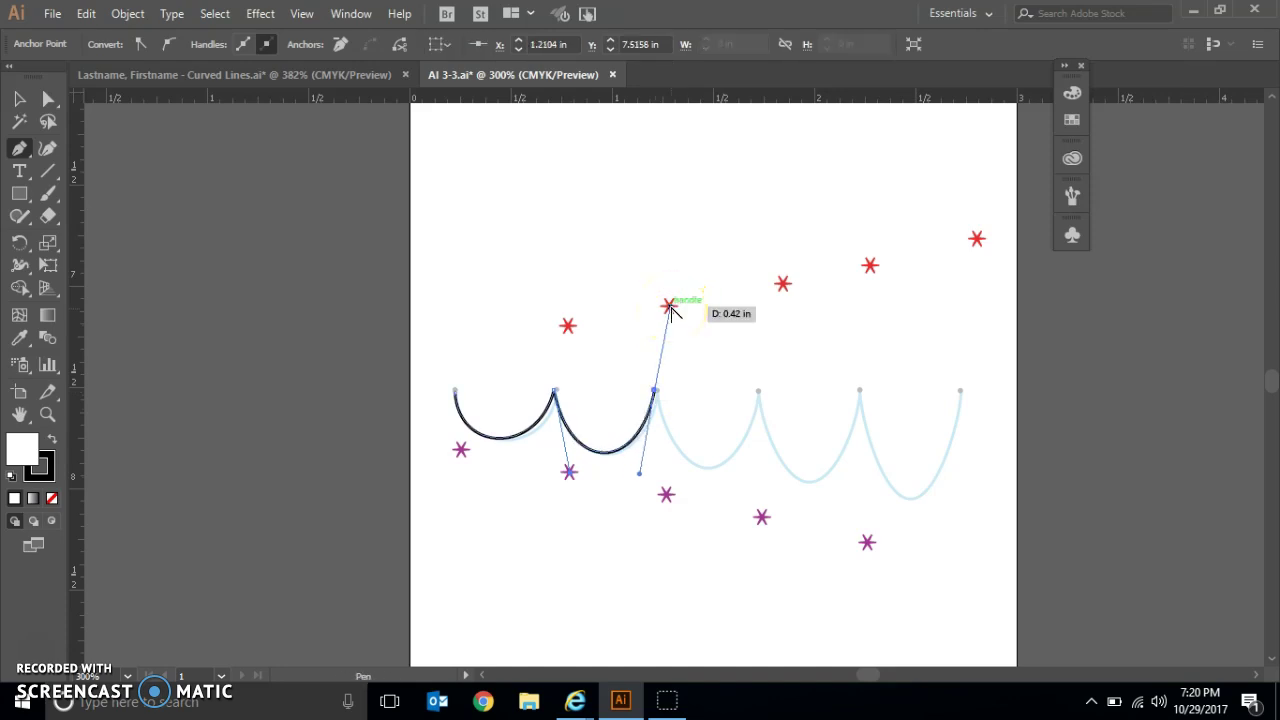
pyautogui.moveTo(657, 389); pyautogui.dragTo(667, 499)
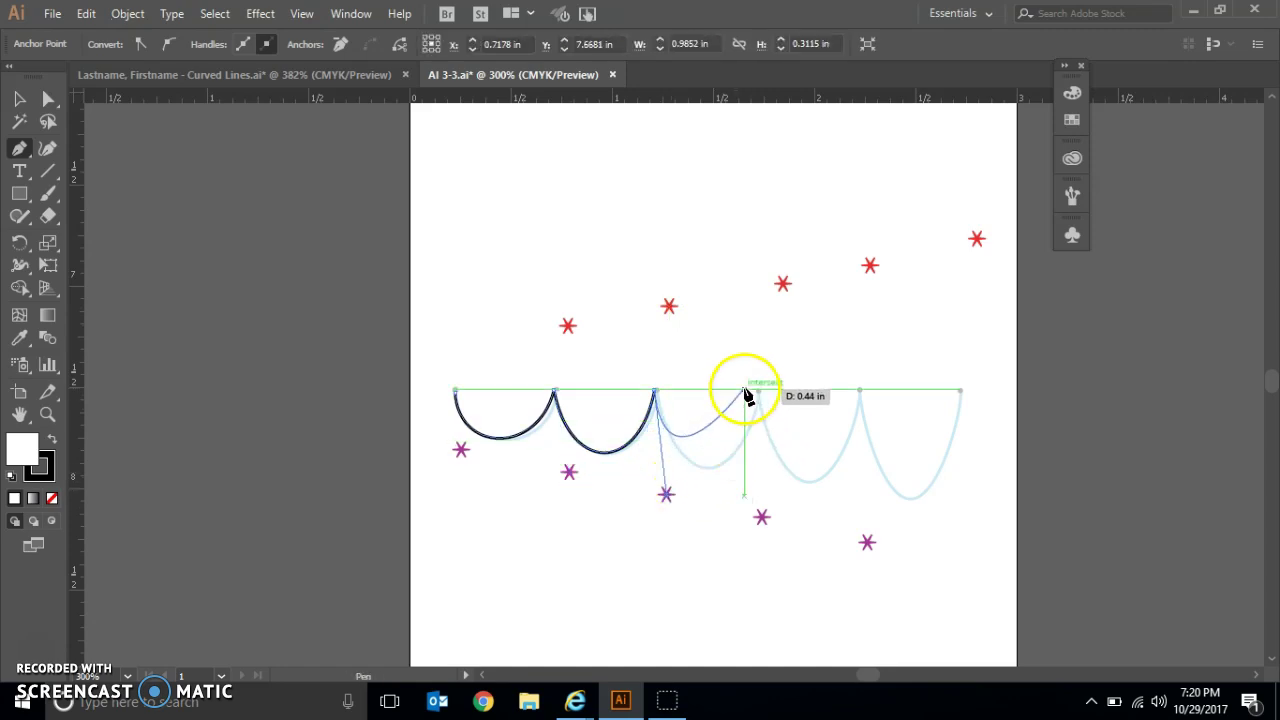
pyautogui.moveTo(758, 392); pyautogui.dragTo(762, 521)
pyautogui.press('alt')
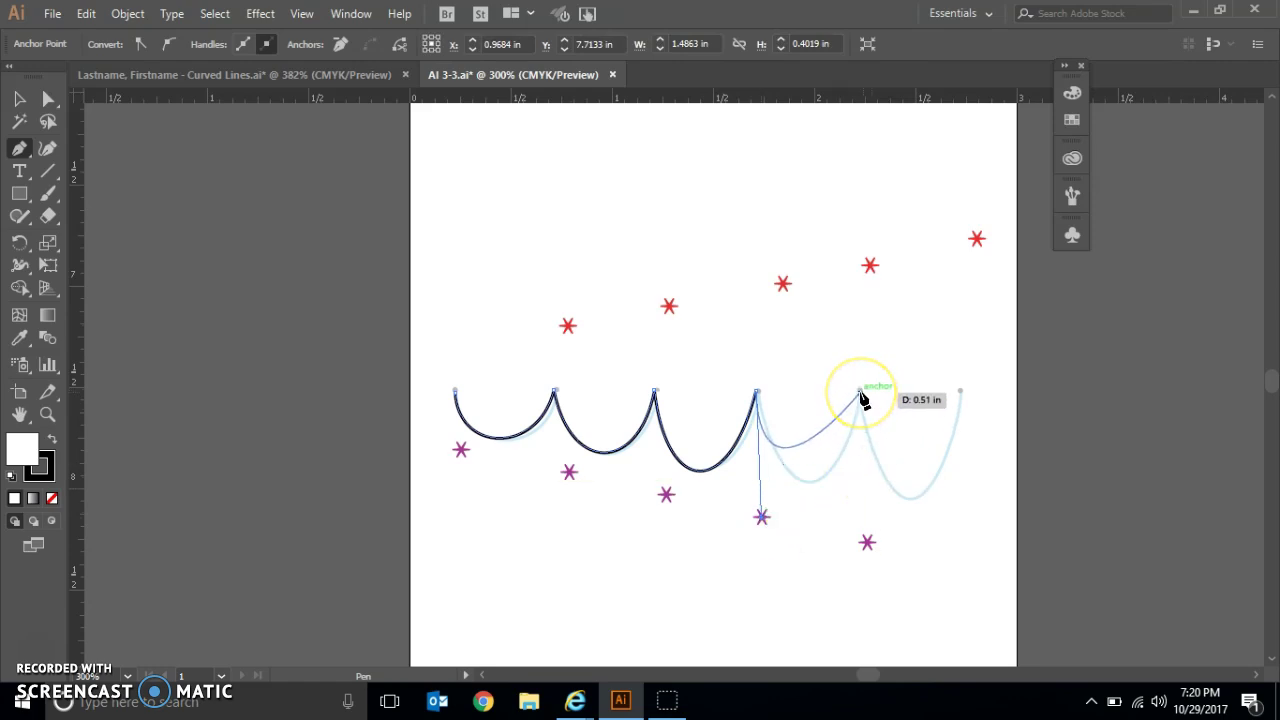
pyautogui.moveTo(860, 393); pyautogui.dragTo(867, 545)
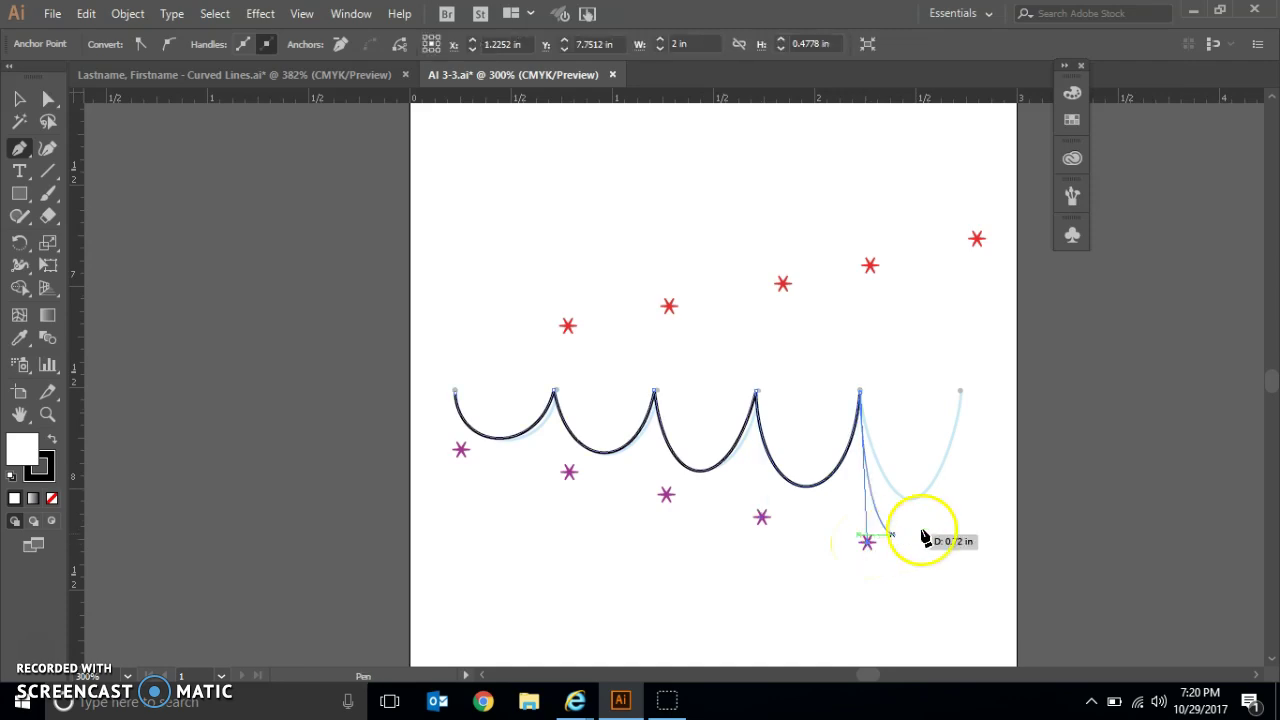
pyautogui.moveTo(972, 432); pyautogui.dragTo(978, 240)
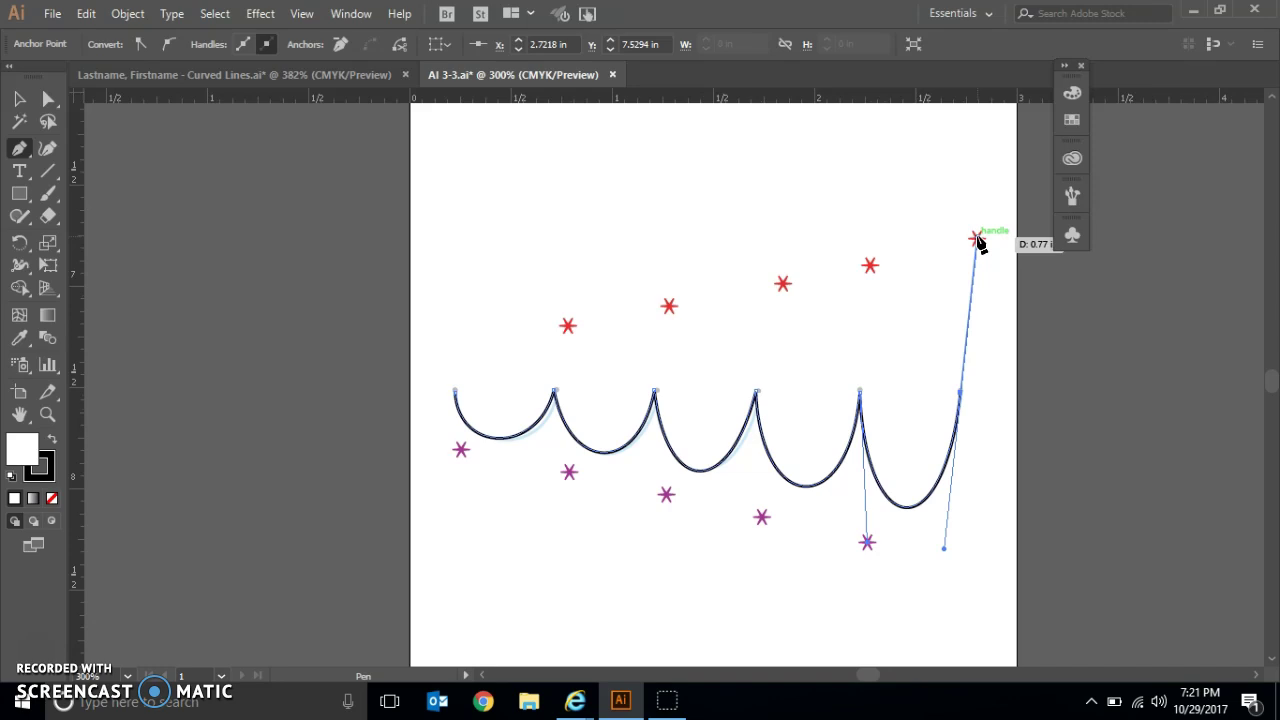
pyautogui.click(52, 14)
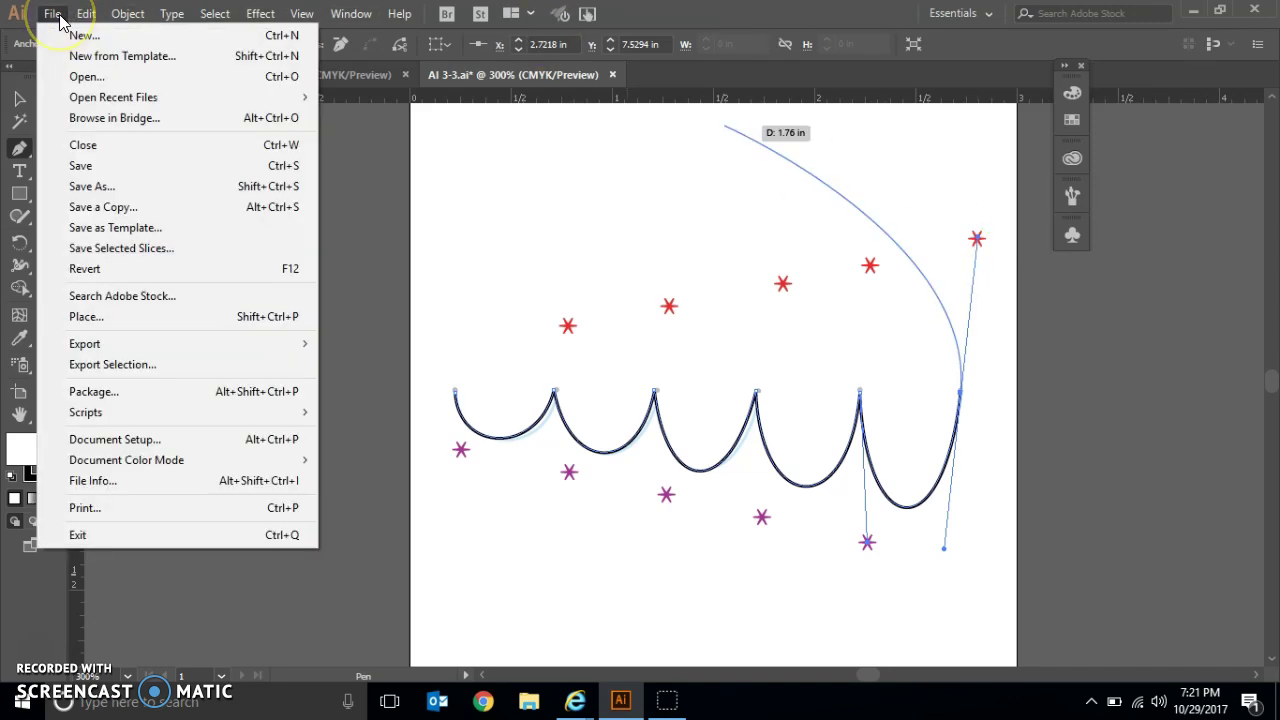
pyautogui.click(82, 188)
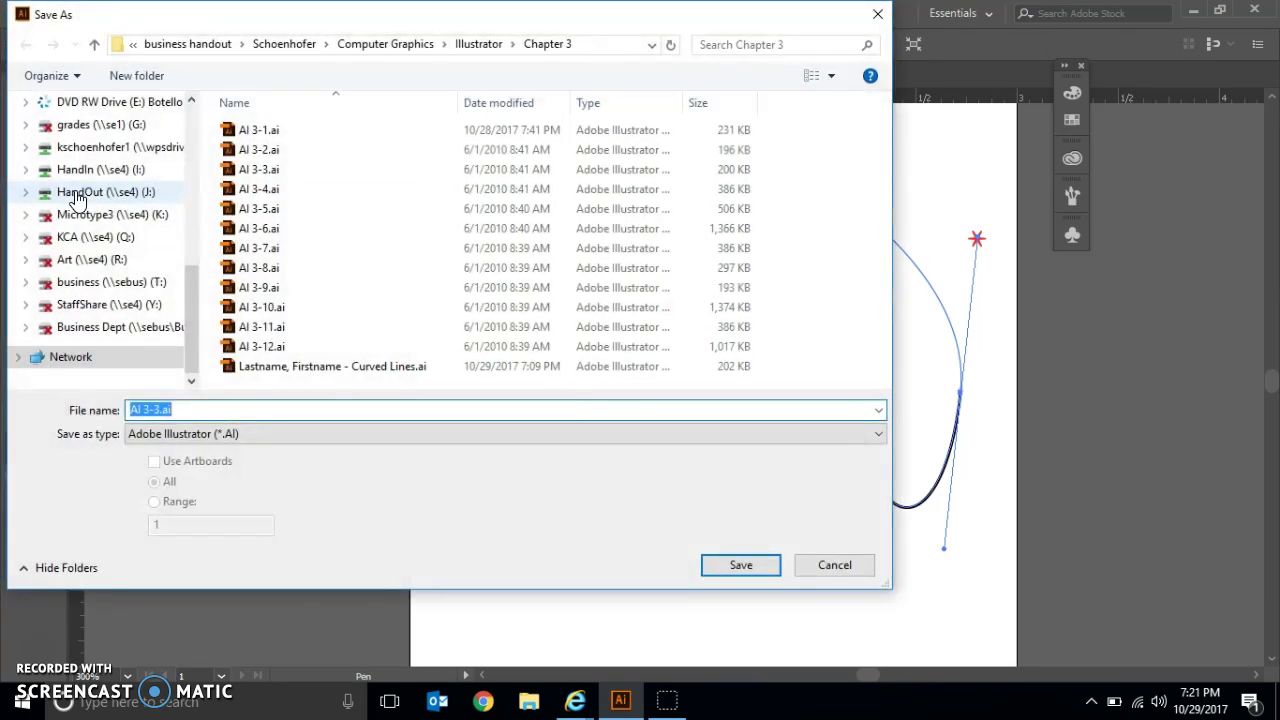
pyautogui.write('Lastname, First')
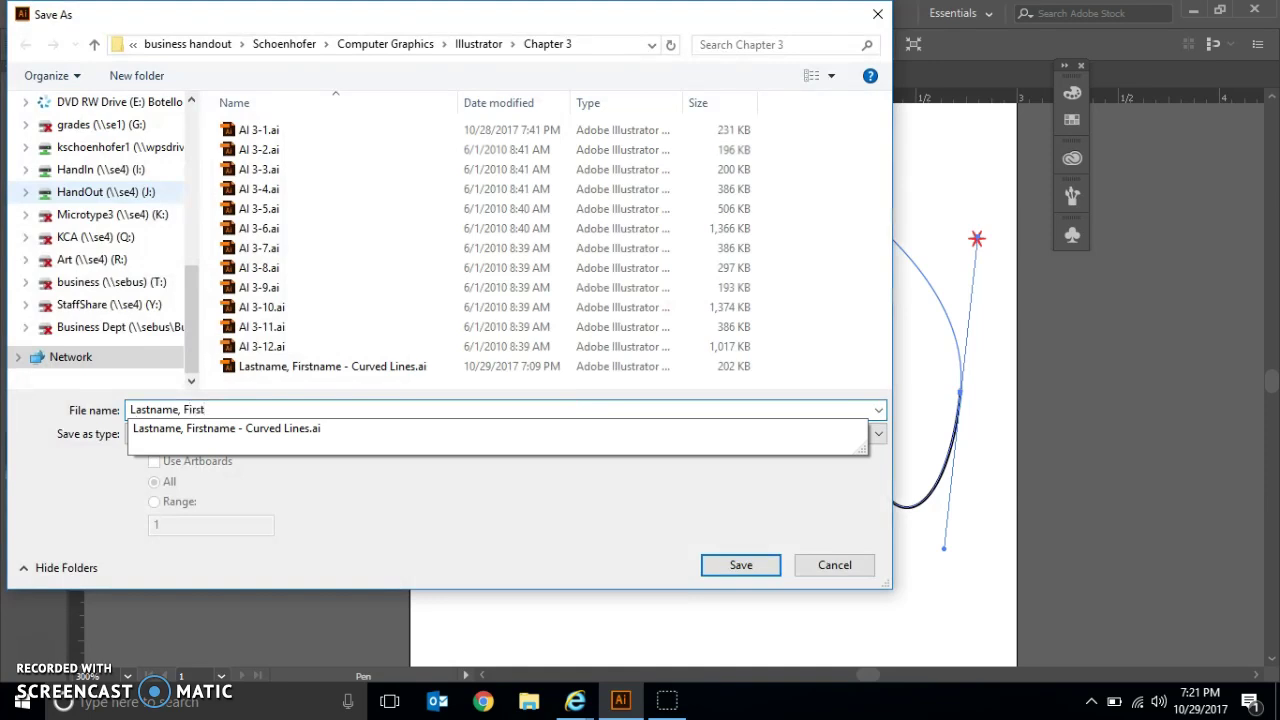
pyautogui.write('name Curved Lines 2')
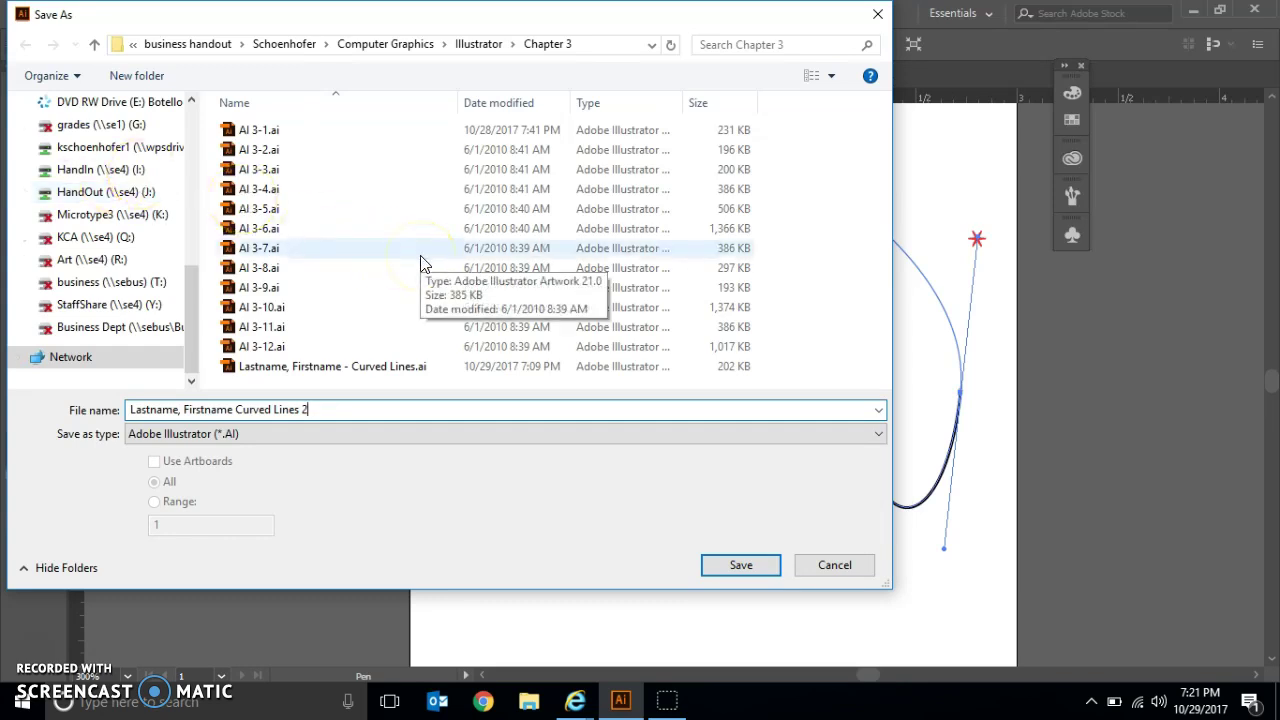
pyautogui.click(848, 567)
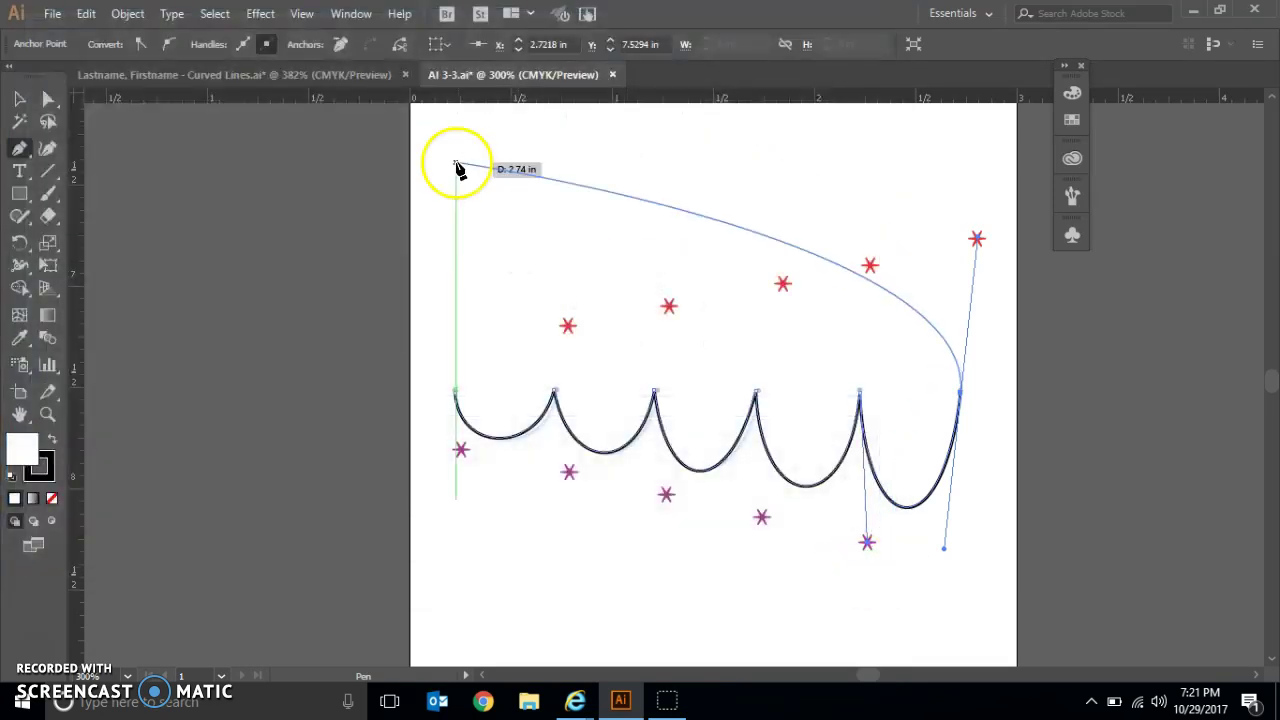